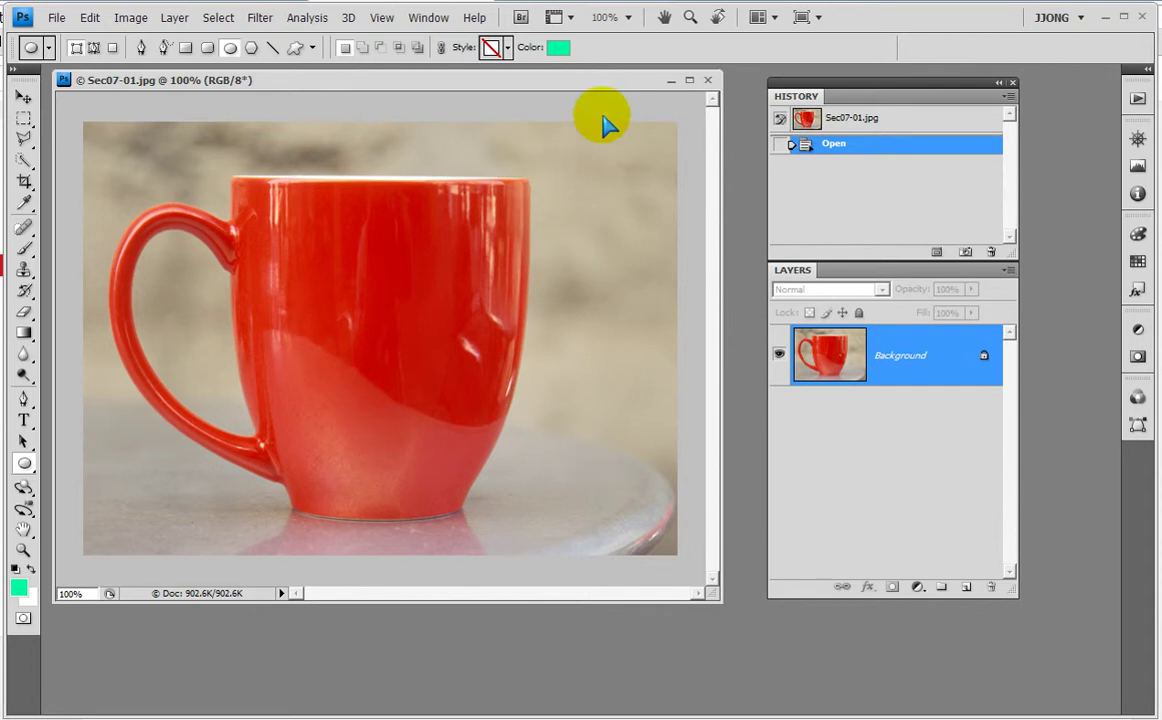
- Enlarge the document window and set the Quick Selection brush to size 30
drag(836, 82, 885, 92)
drag(720, 600, 794, 647)
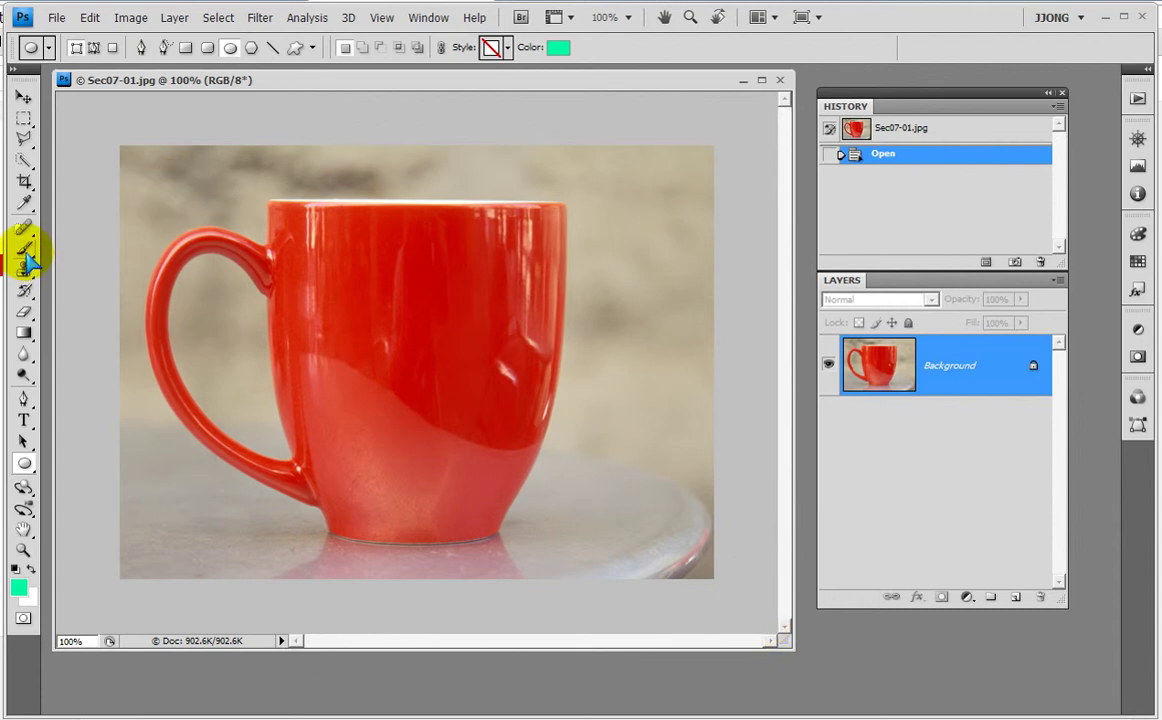
click(25, 158)
click(96, 160)
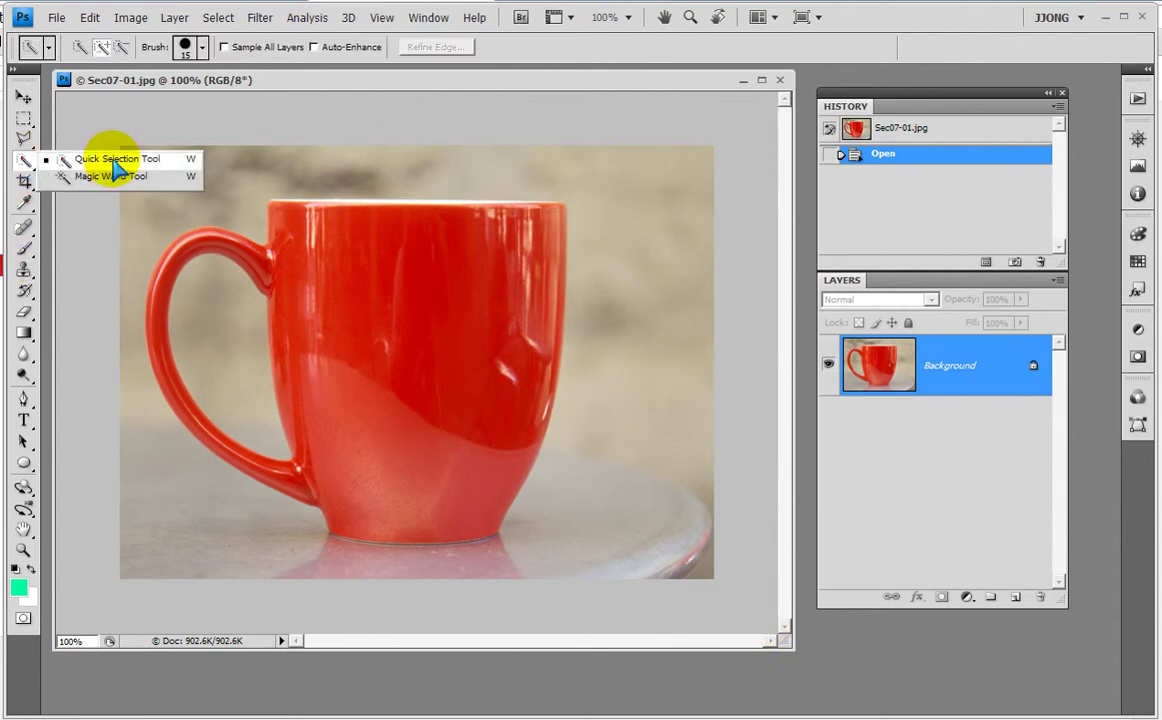
key(bracketright)
key(bracketright)
key(bracketright)
- Select the red mug body and handle, and copy them onto a new Layer 1
mouse_move(298, 230)
mouse_down()
mouse_move(372, 401)
mouse_move(332, 223)
mouse_move(376, 189)
mouse_move(462, 192)
mouse_move(308, 303)
mouse_up()
mouse_move(225, 252)
mouse_down()
mouse_move(208, 245)
mouse_move(228, 251)
mouse_move(165, 270)
mouse_move(185, 287)
mouse_move(157, 271)
mouse_up()
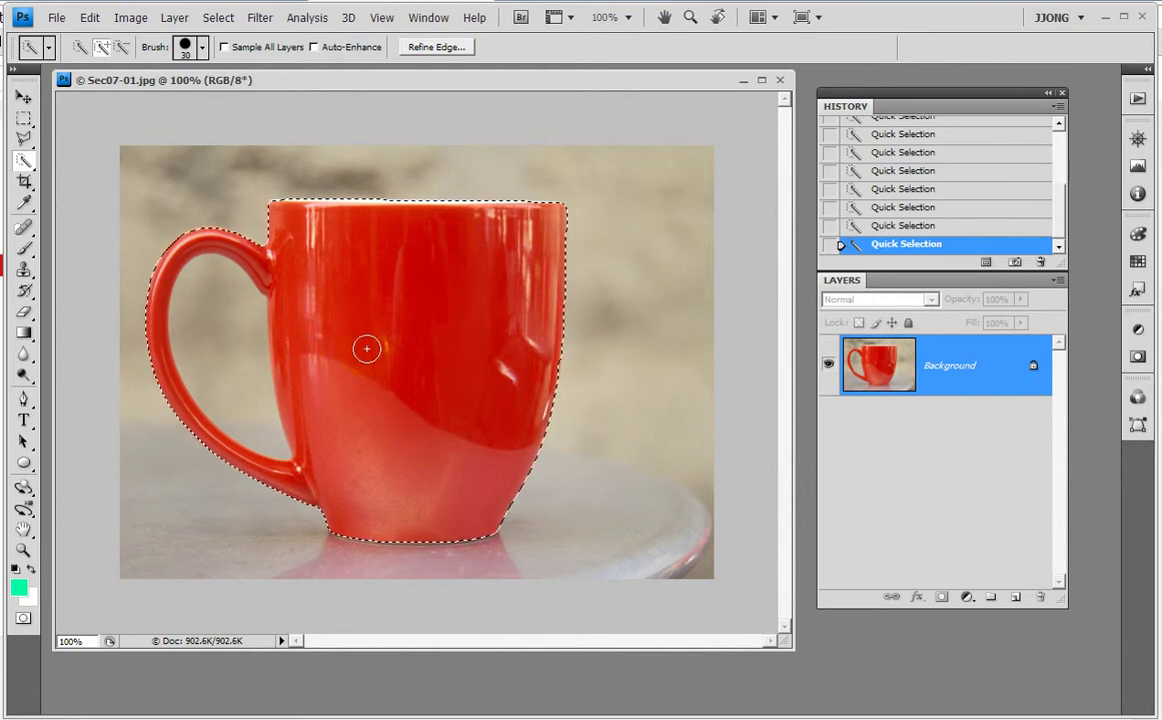
key(ctrl+j)
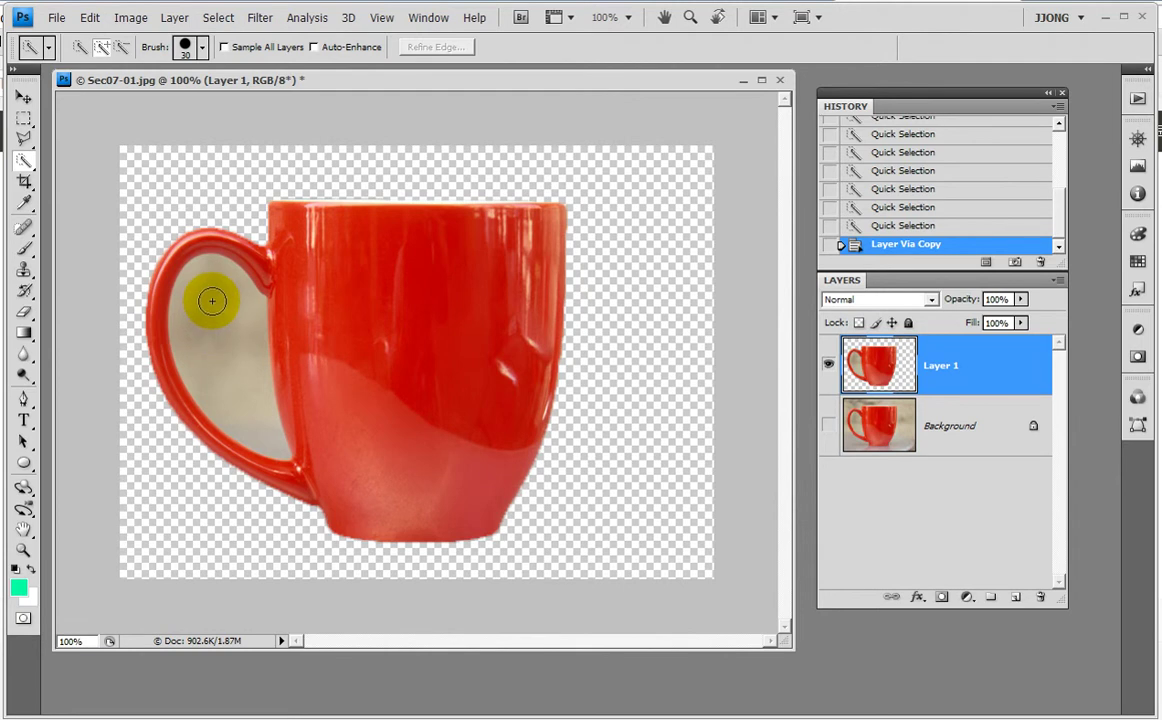
- Delete the background inside the mug handle, zoom in to check the edges, then return to 100%
drag(212, 300, 208, 328)
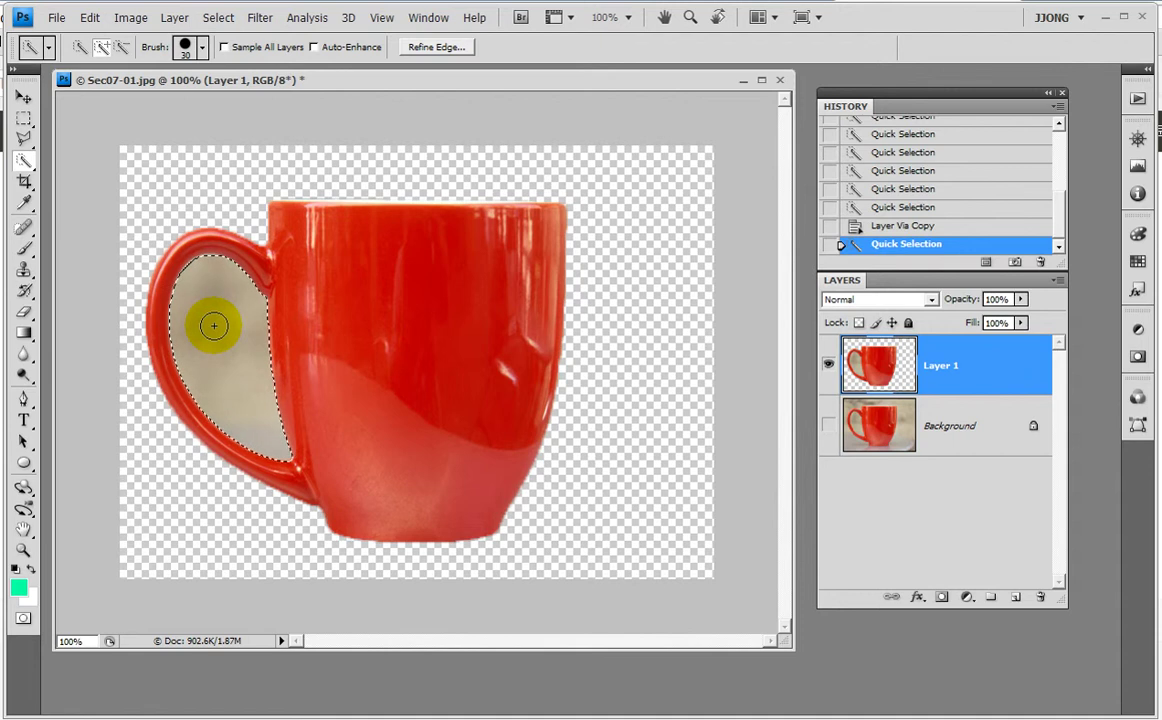
key(Delete)
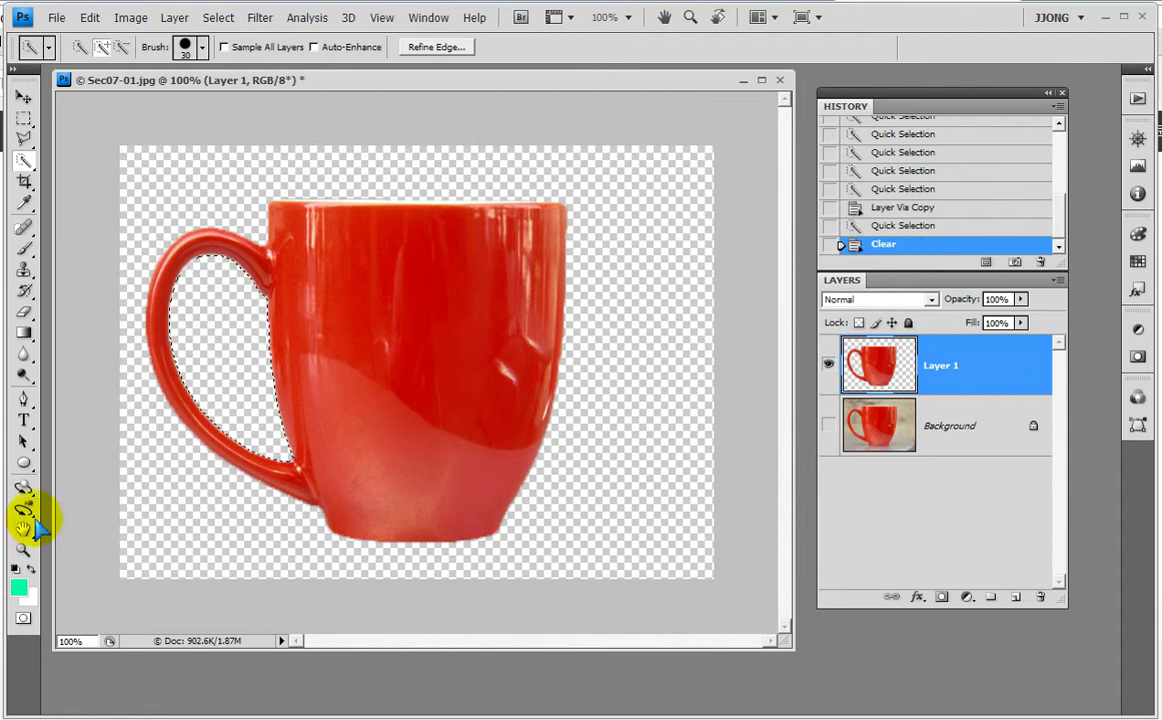
click(22, 550)
click(119, 181)
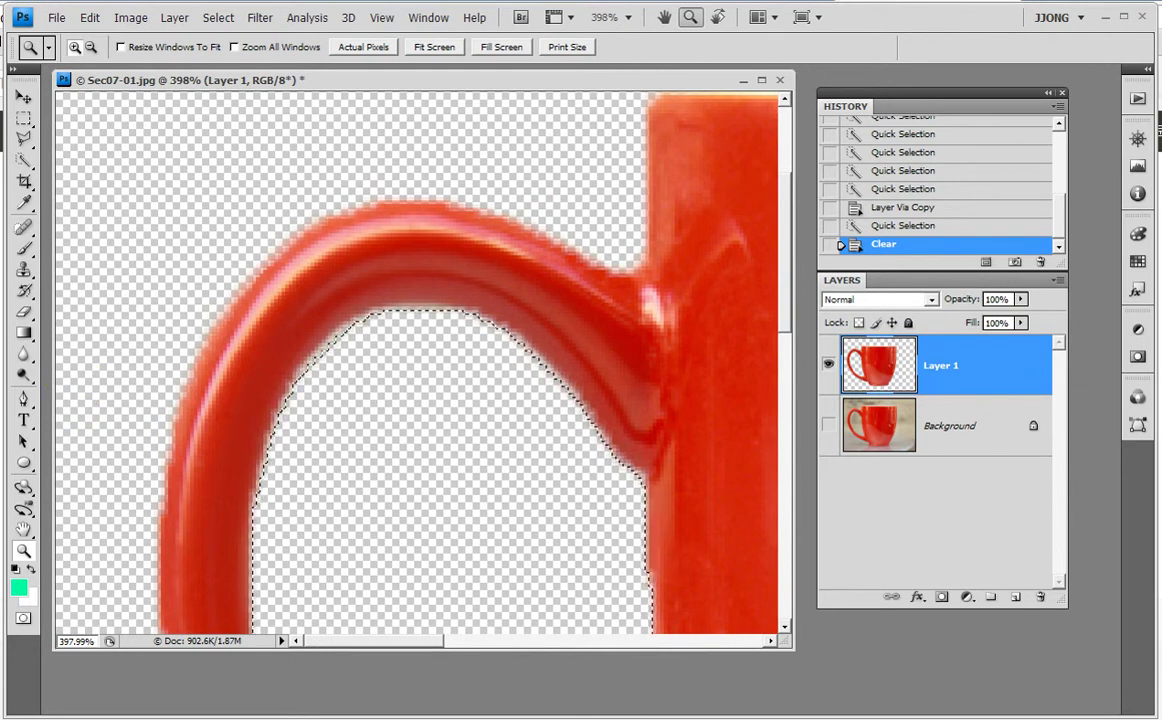
key(ctrl+d)
click(575, 95)
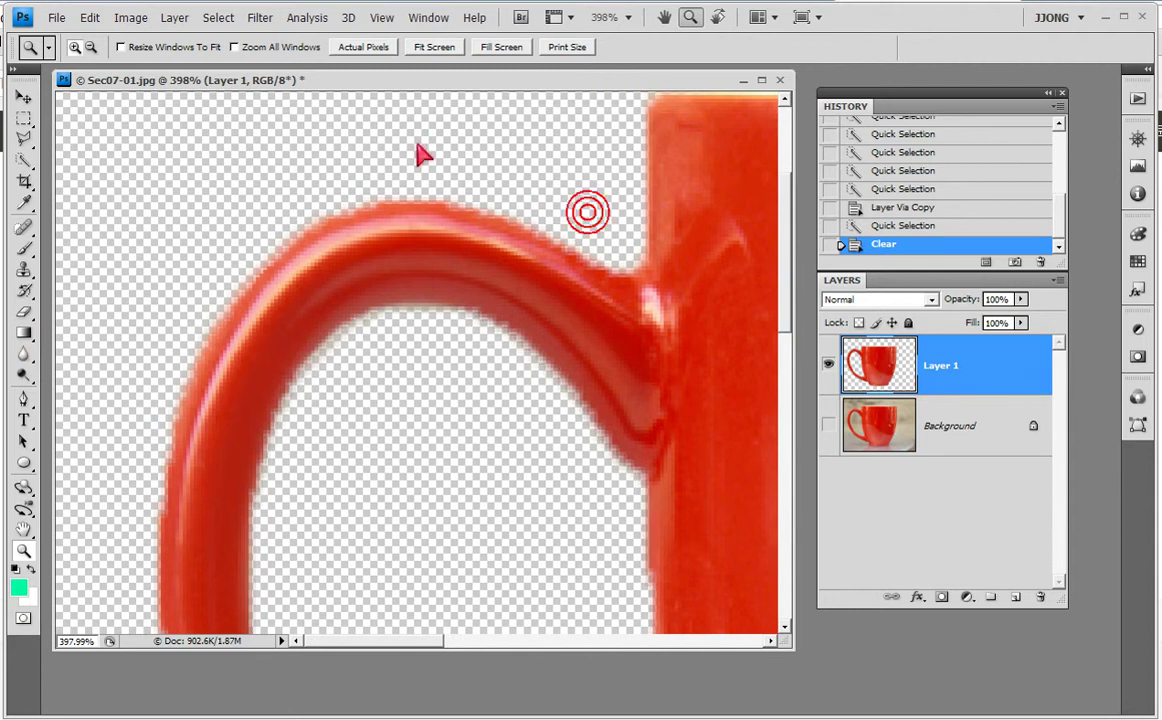
key(ctrl+1)
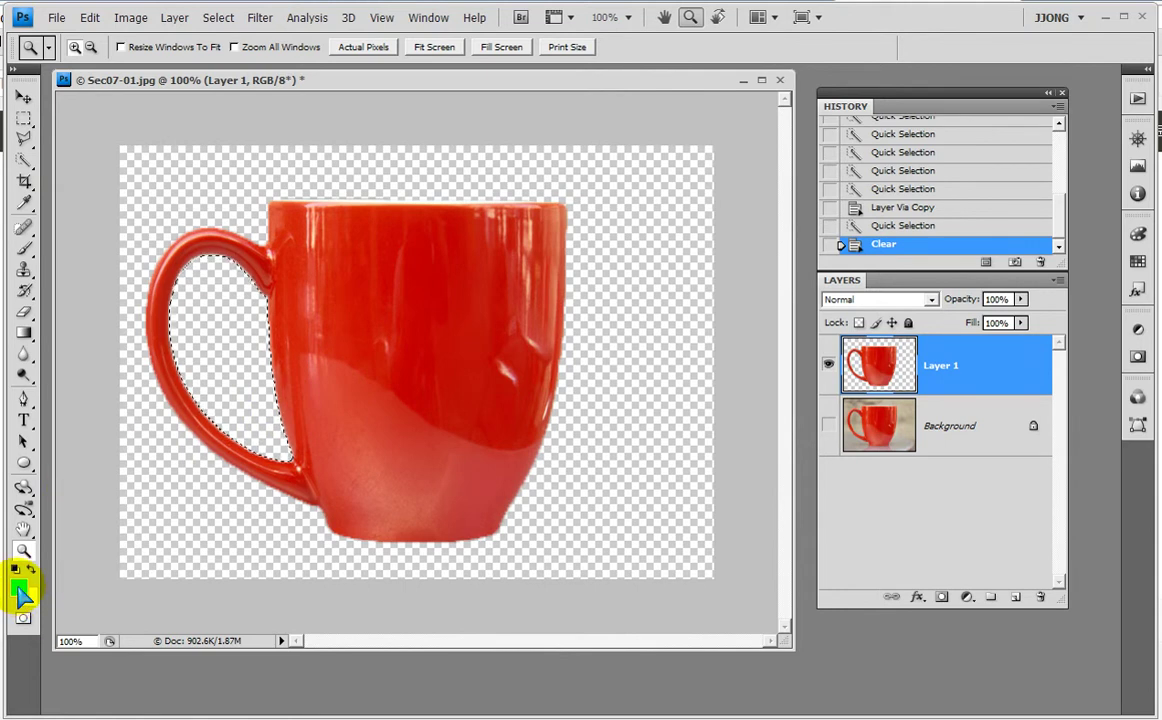
- Set the foreground colour to light pink ffb6fe at hue 301
click(19, 590)
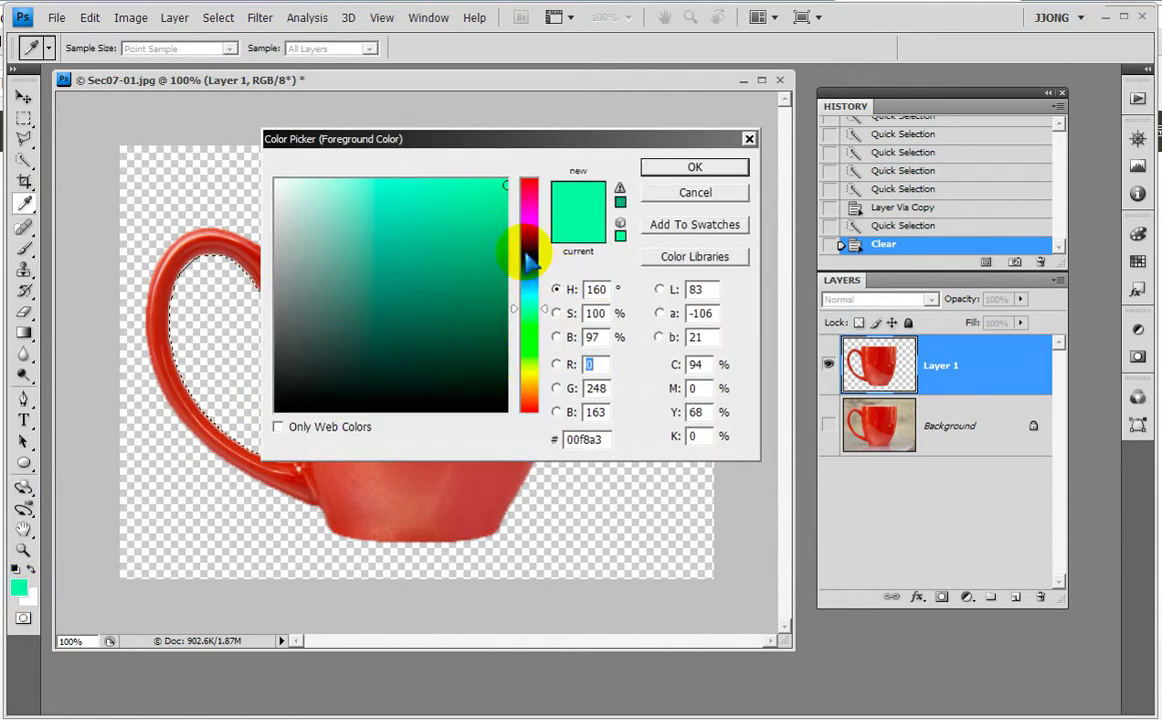
click(530, 218)
click(355, 175)
mouse_move(355, 175)
mouse_down()
mouse_move(376, 197)
mouse_move(341, 180)
mouse_up()
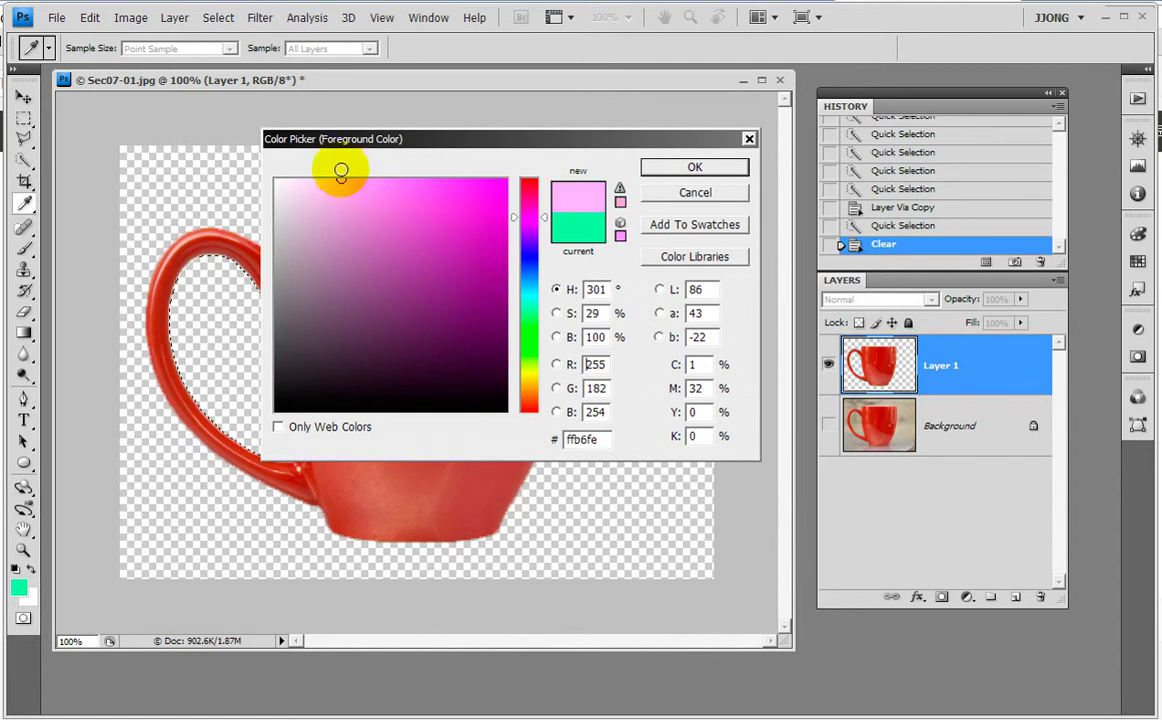
click(672, 166)
key(z)
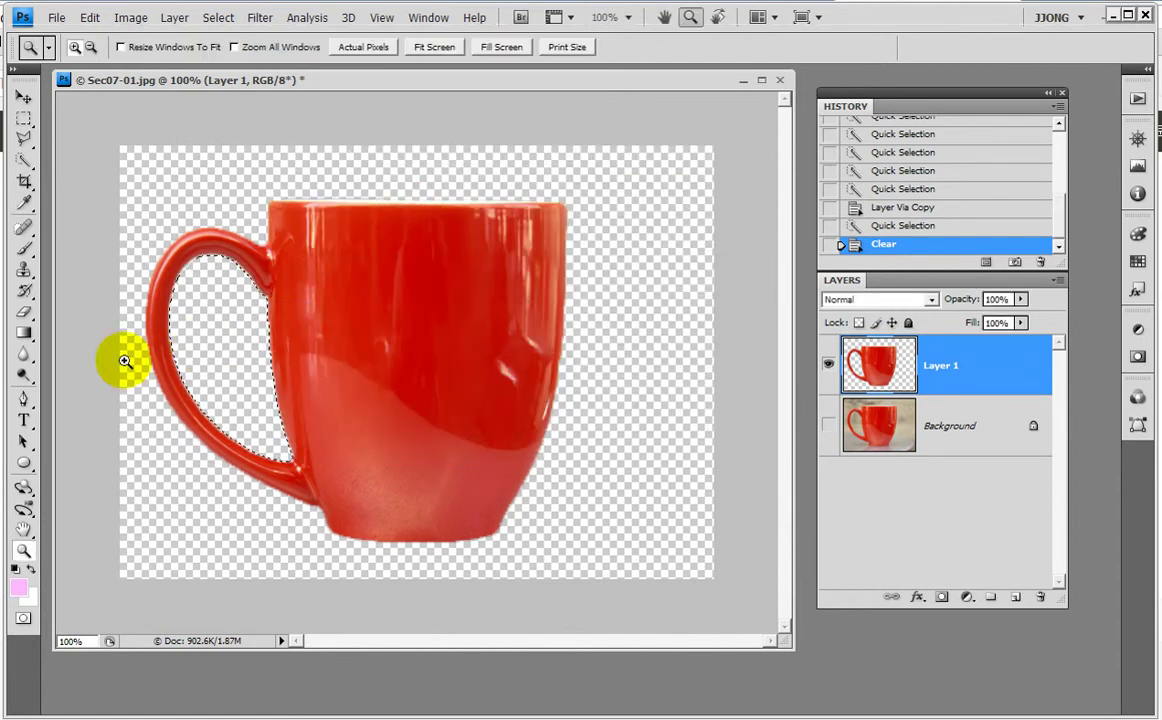
click(23, 463)
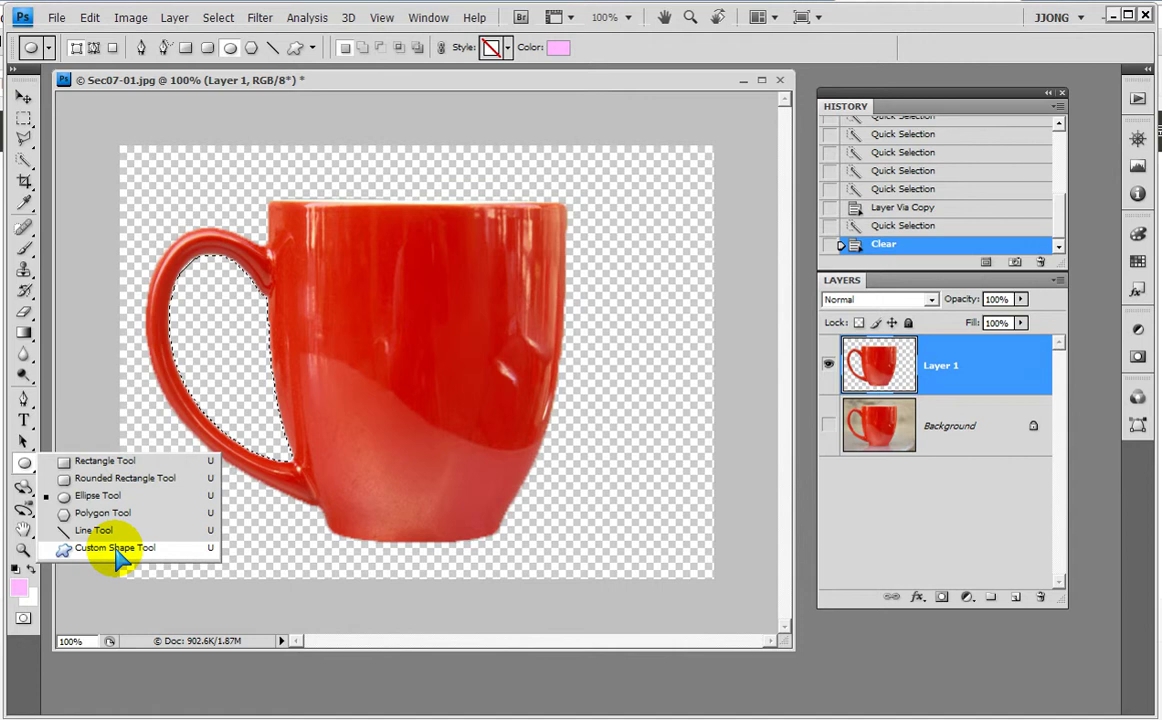
- Choose the Custom Shape tool, show shapes as large thumbnails in an enlarged picker, and pick a heart
click(115, 550)
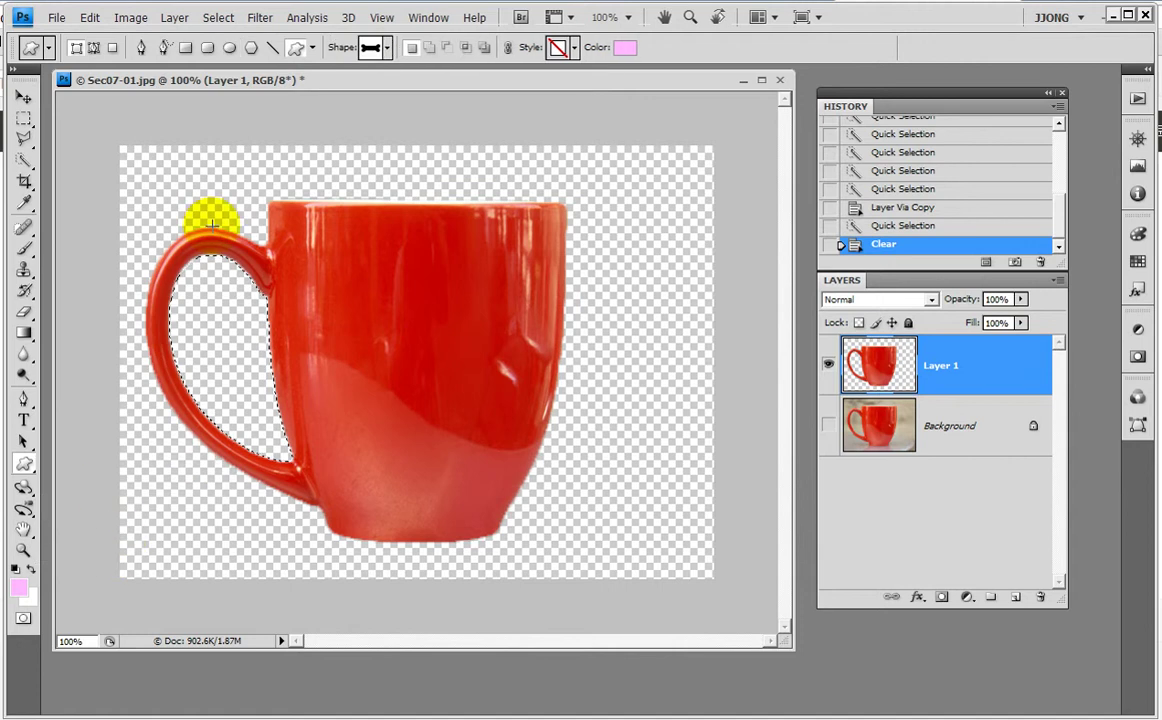
click(379, 47)
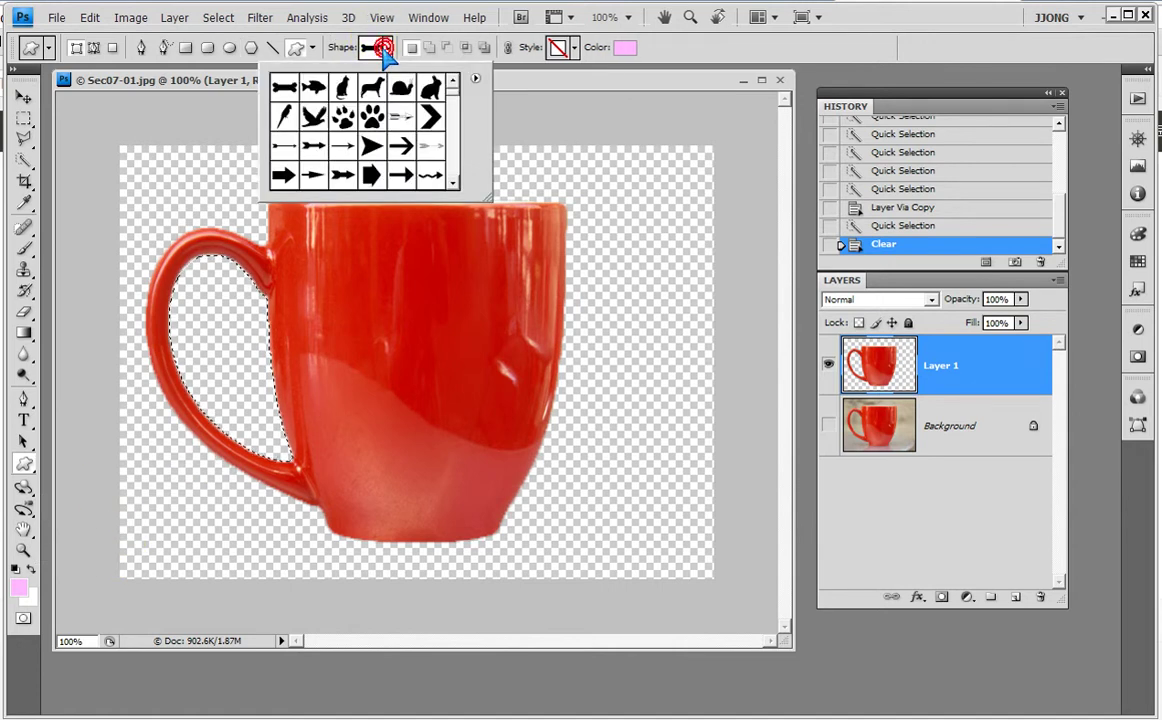
click(476, 78)
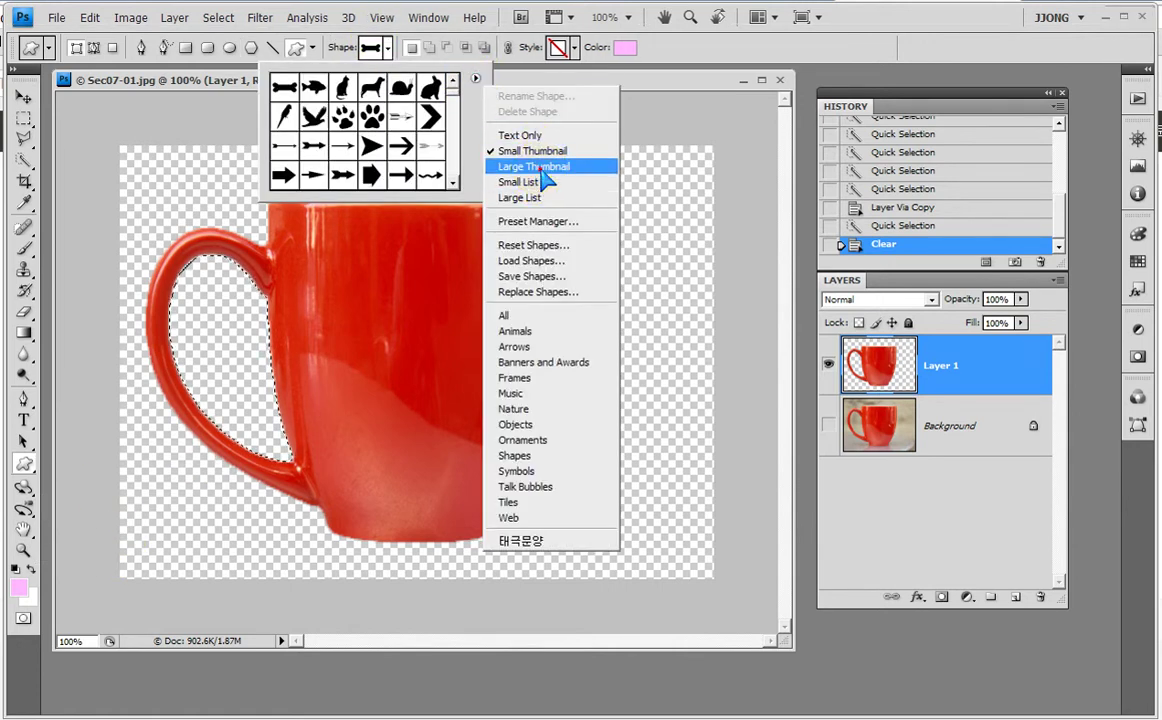
click(535, 166)
mouse_move(491, 199)
mouse_down()
mouse_move(668, 330)
mouse_move(812, 570)
mouse_up()
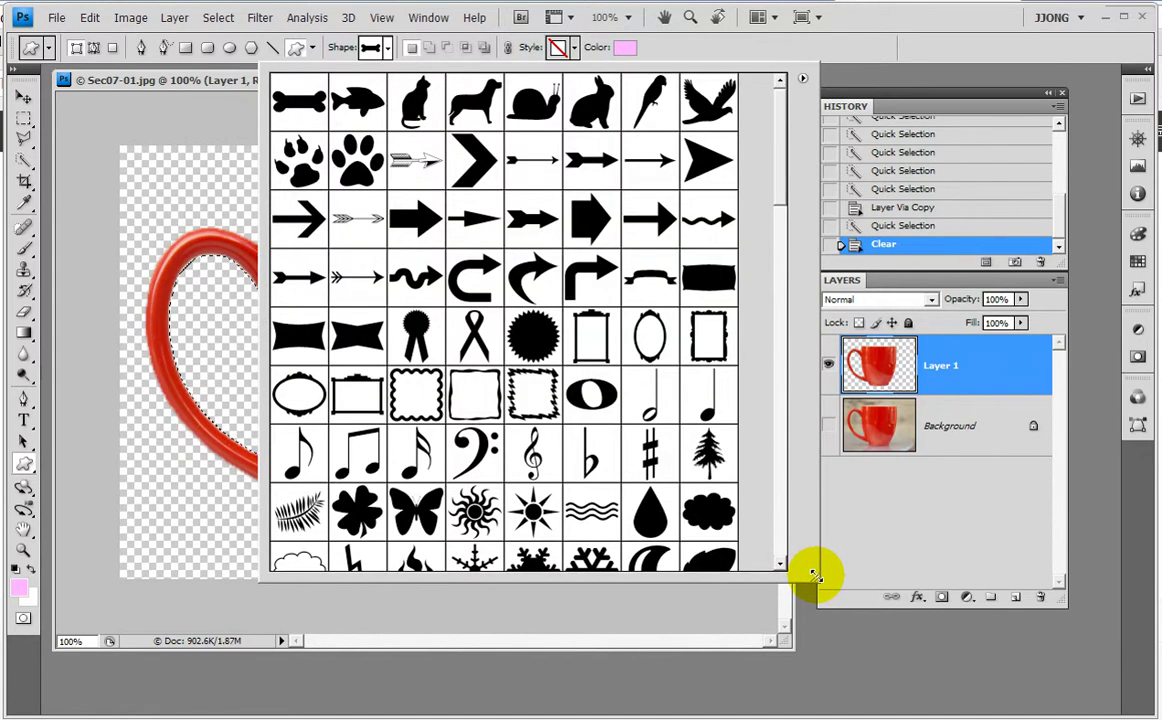
mouse_move(785, 164)
mouse_down()
mouse_move(790, 400)
mouse_move(783, 390)
mouse_up()
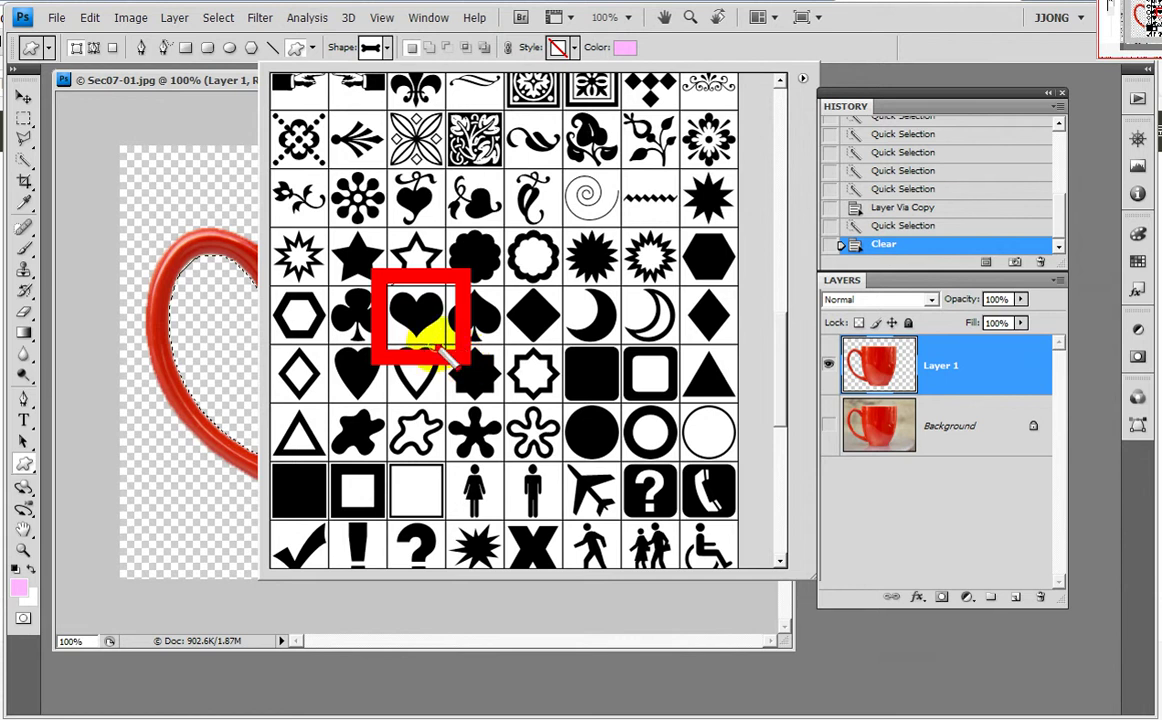
double_click(416, 318)
- Browse the custom shape list again and choose the solid heart shape
click(386, 48)
scroll(376, 311, down, 1)
scroll(376, 332, down, 1)
scroll(378, 362, down, 1)
scroll(376, 358, down, 3)
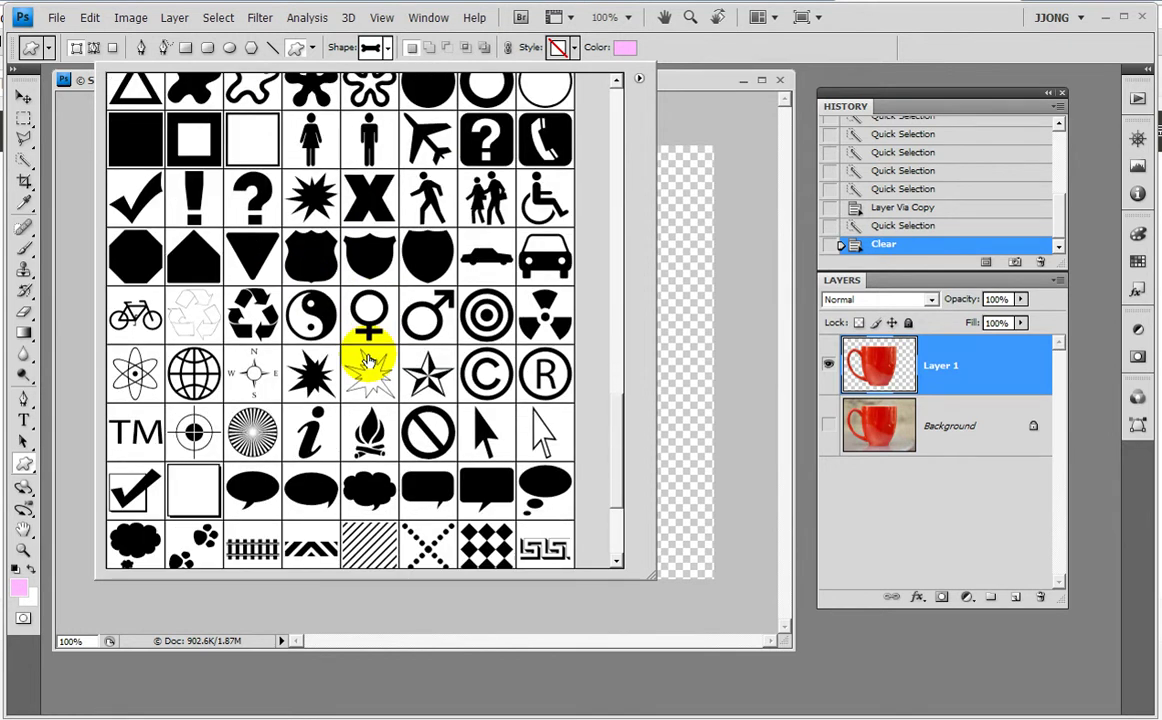
scroll(372, 362, down, 1)
scroll(372, 362, down, 1)
scroll(372, 365, up, 2)
scroll(374, 360, up, 2)
scroll(376, 272, up, 2)
scroll(332, 246, up, 2)
double_click(250, 203)
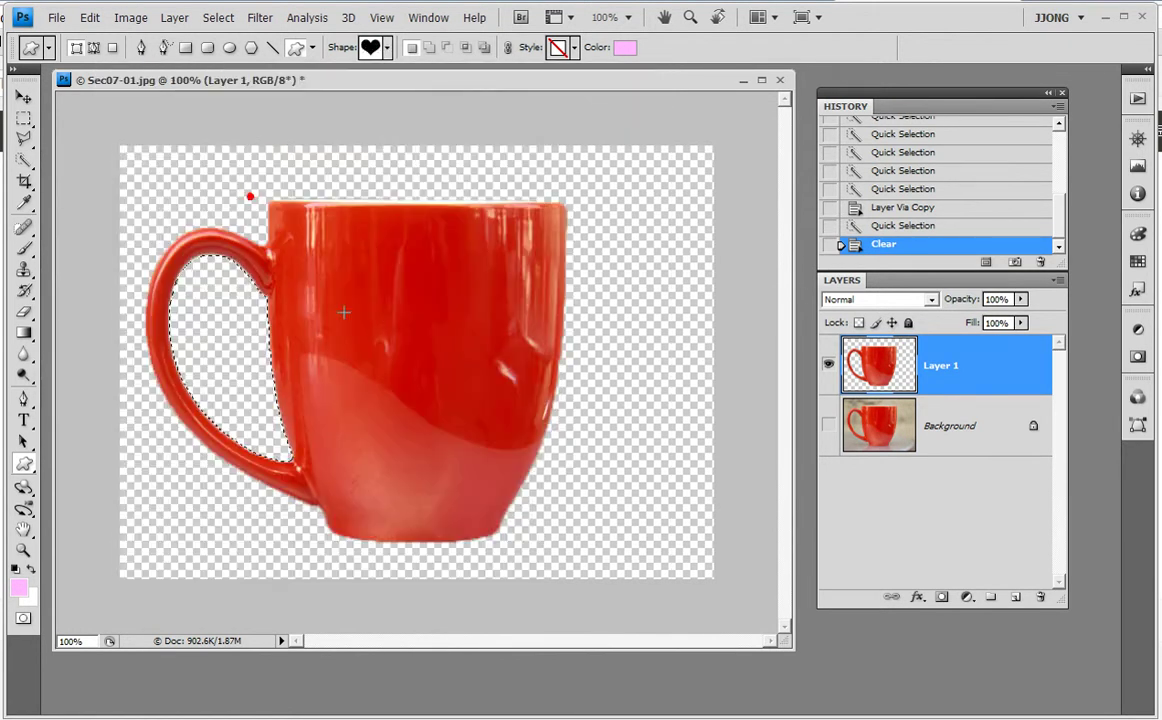
- Draw a pink heart over the mug's right side, rotate it counter-clockwise and move it onto the mug
drag(464, 304, 628, 487)
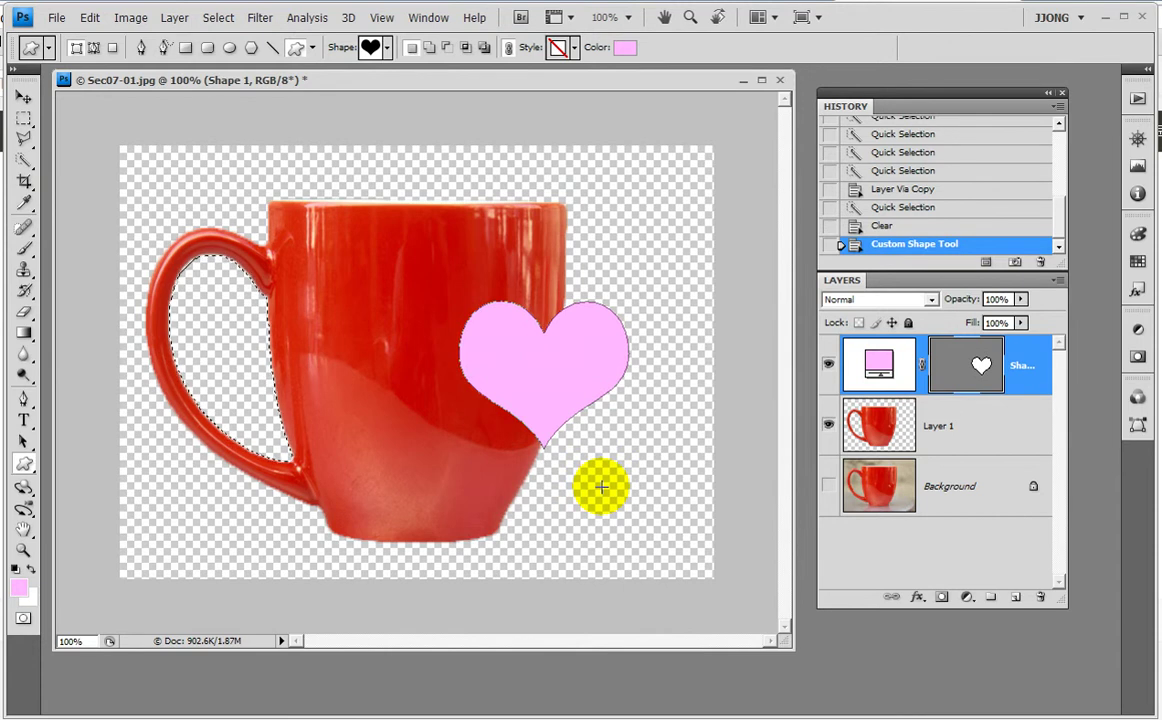
key(ctrl+t)
drag(428, 309, 384, 365)
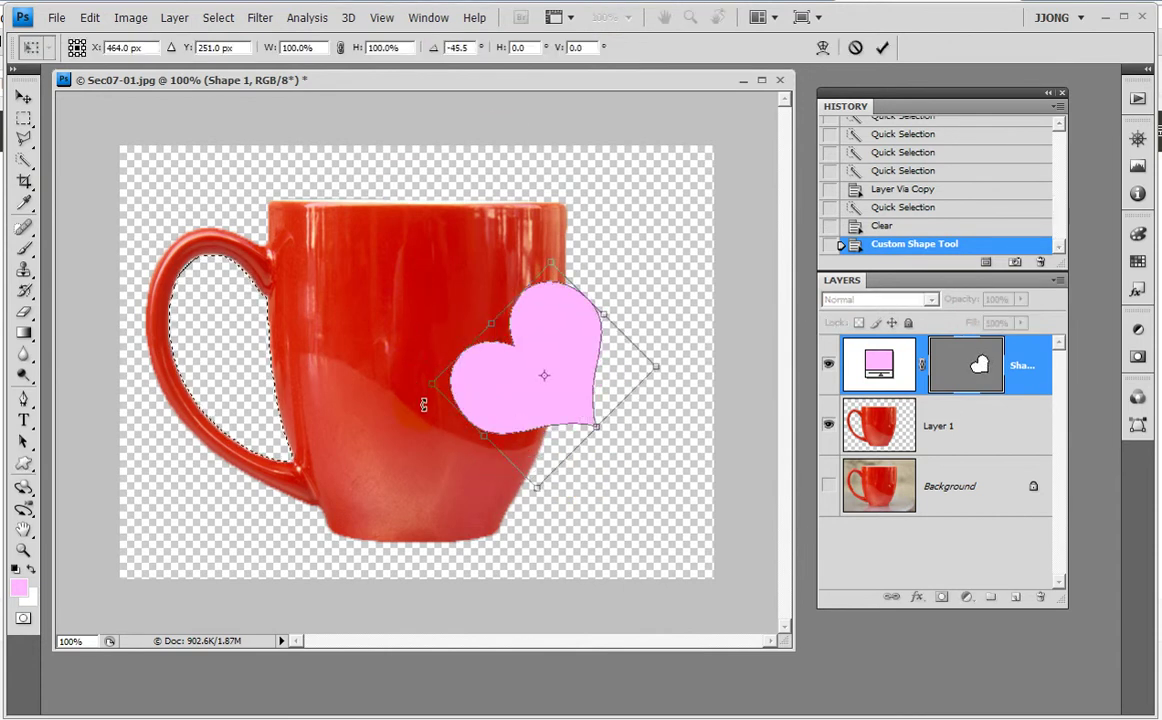
drag(569, 382, 544, 376)
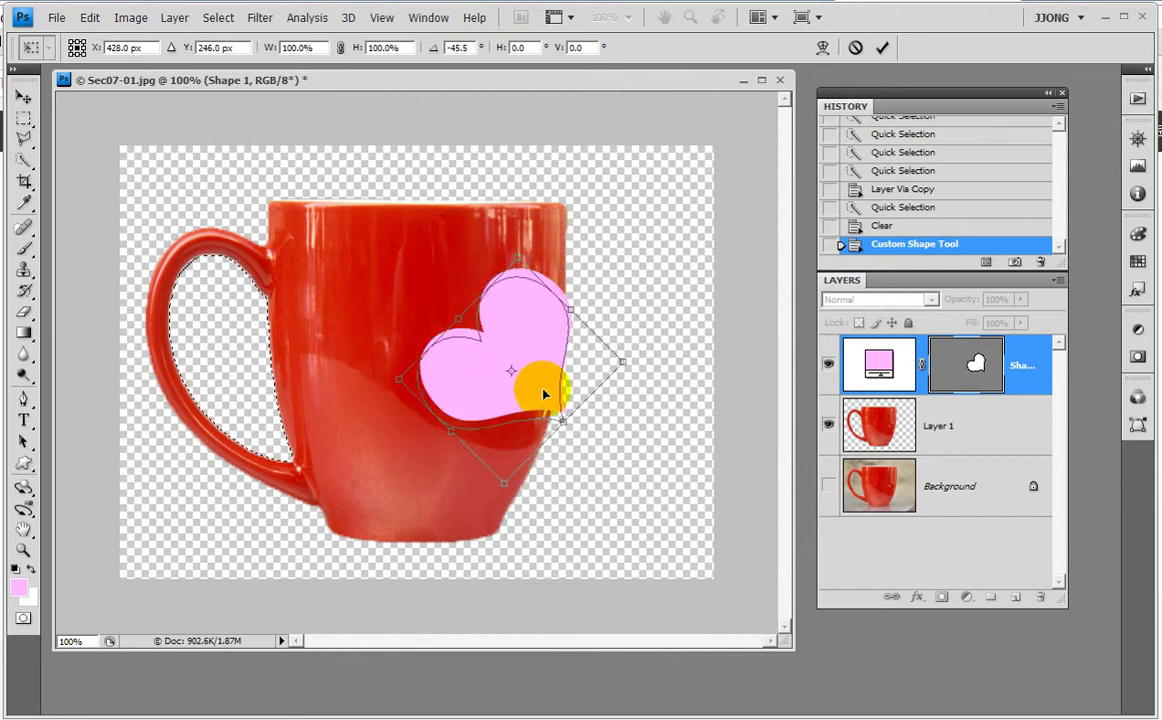
drag(546, 390, 547, 390)
drag(652, 335, 648, 324)
drag(552, 339, 553, 327)
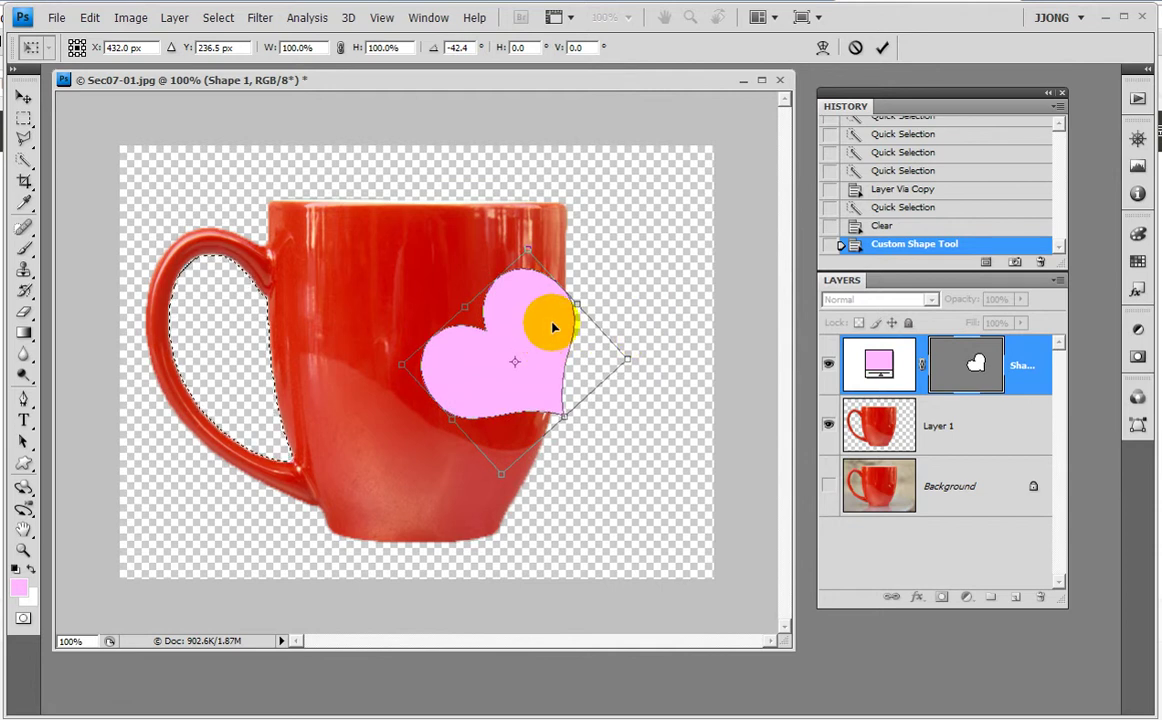
double_click(557, 318)
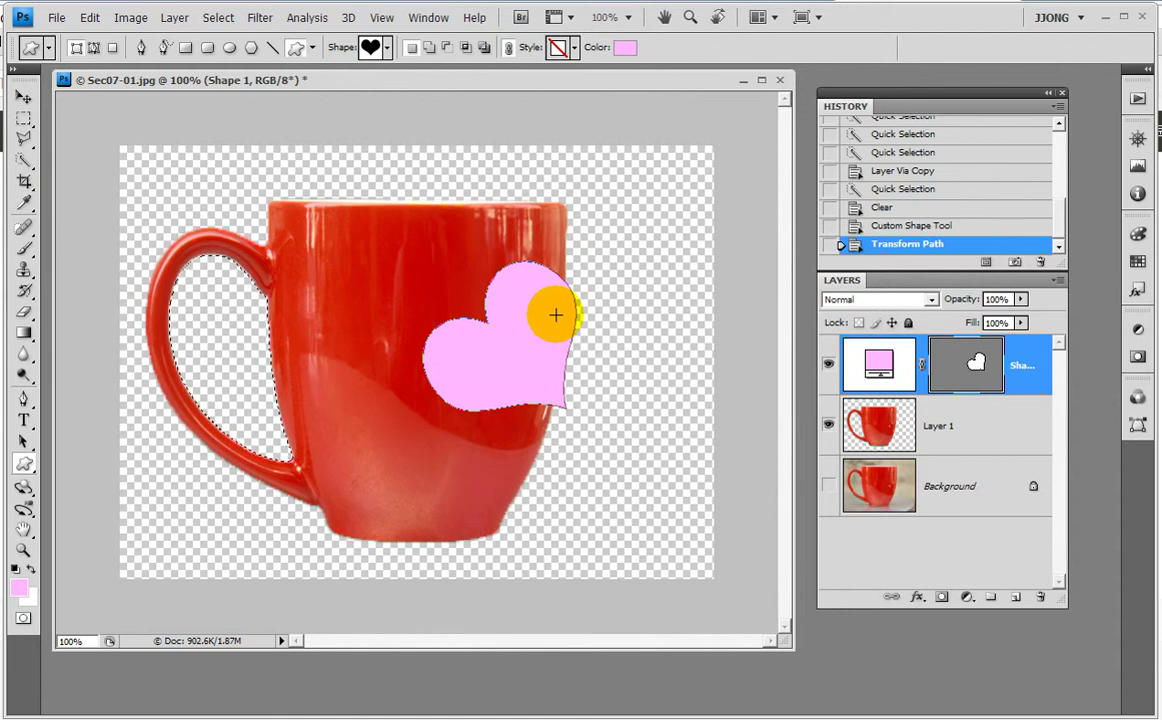
click(23, 548)
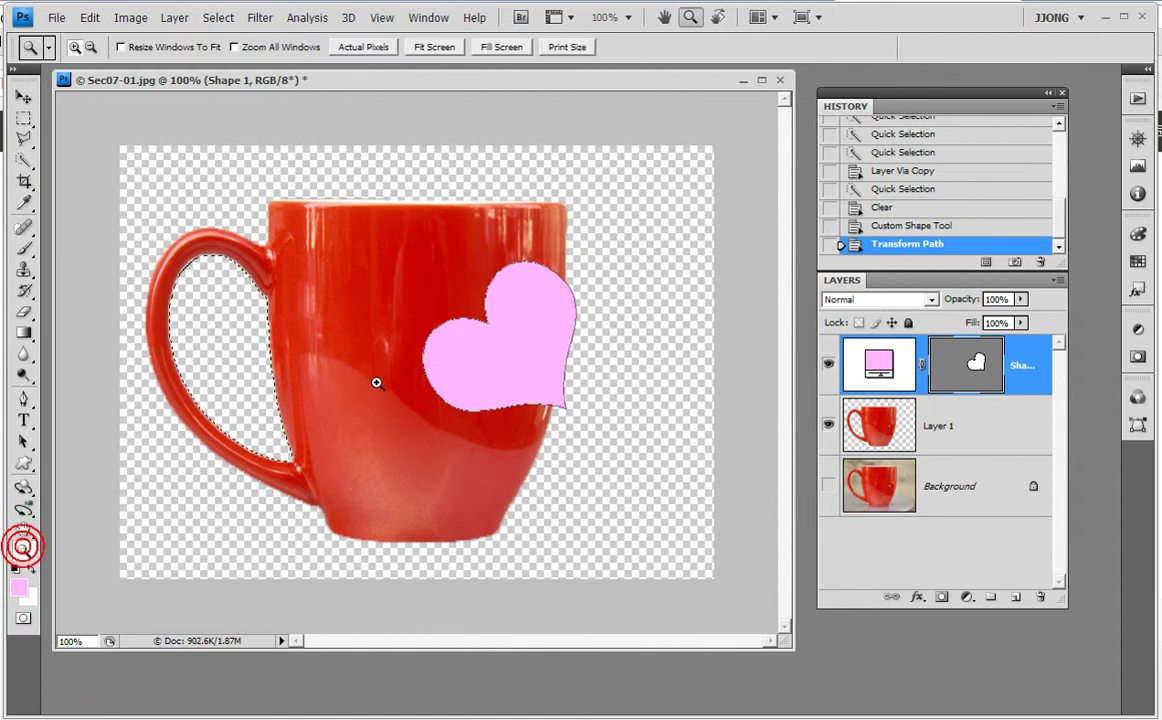
- Zoom in on the heart's upper-right lobe, return to 100%, and drop the selection around the handle
drag(462, 236, 560, 318)
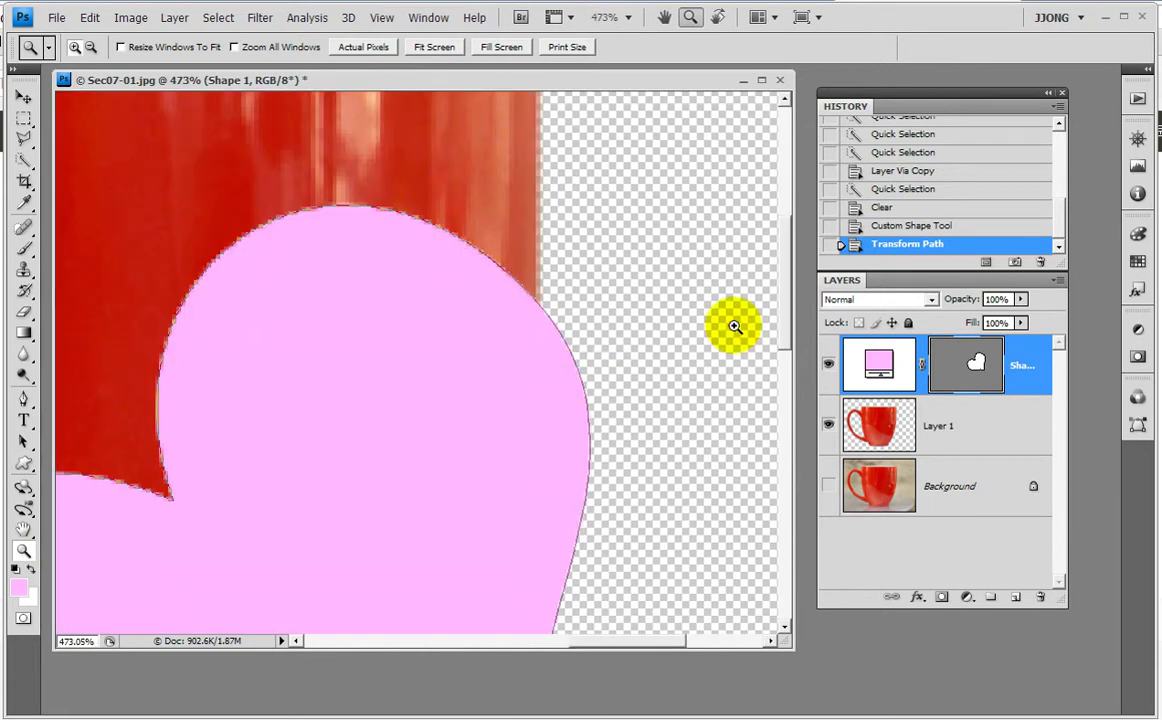
drag(786, 290, 785, 380)
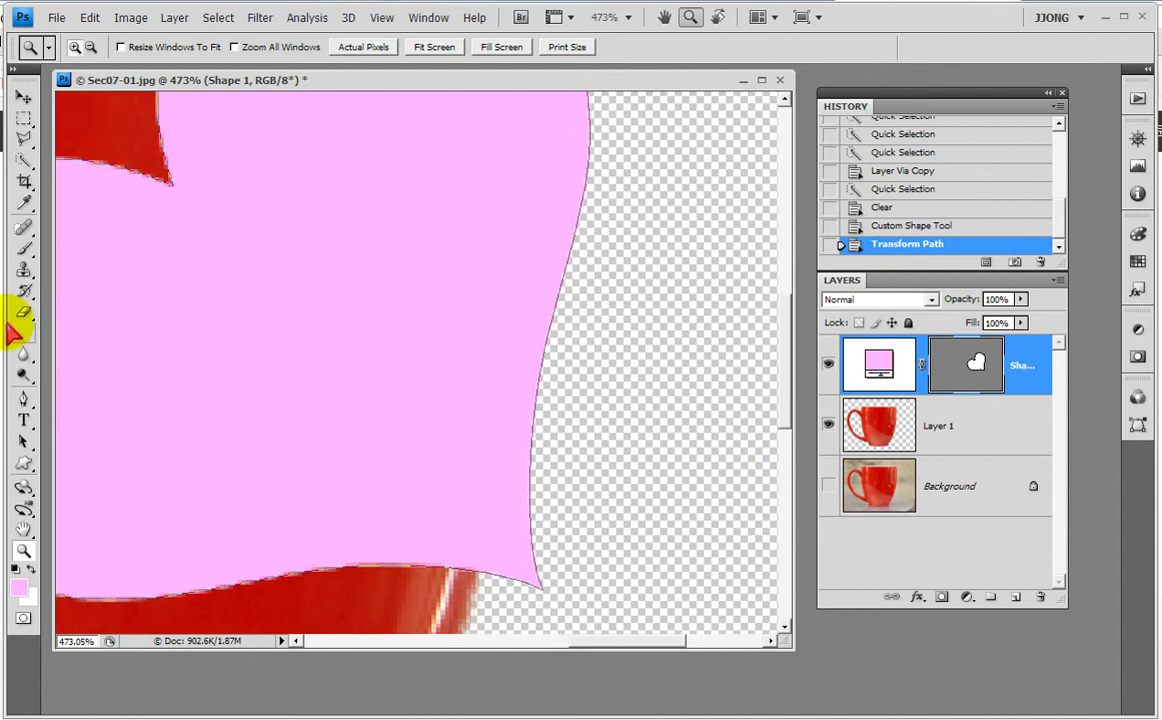
double_click(23, 550)
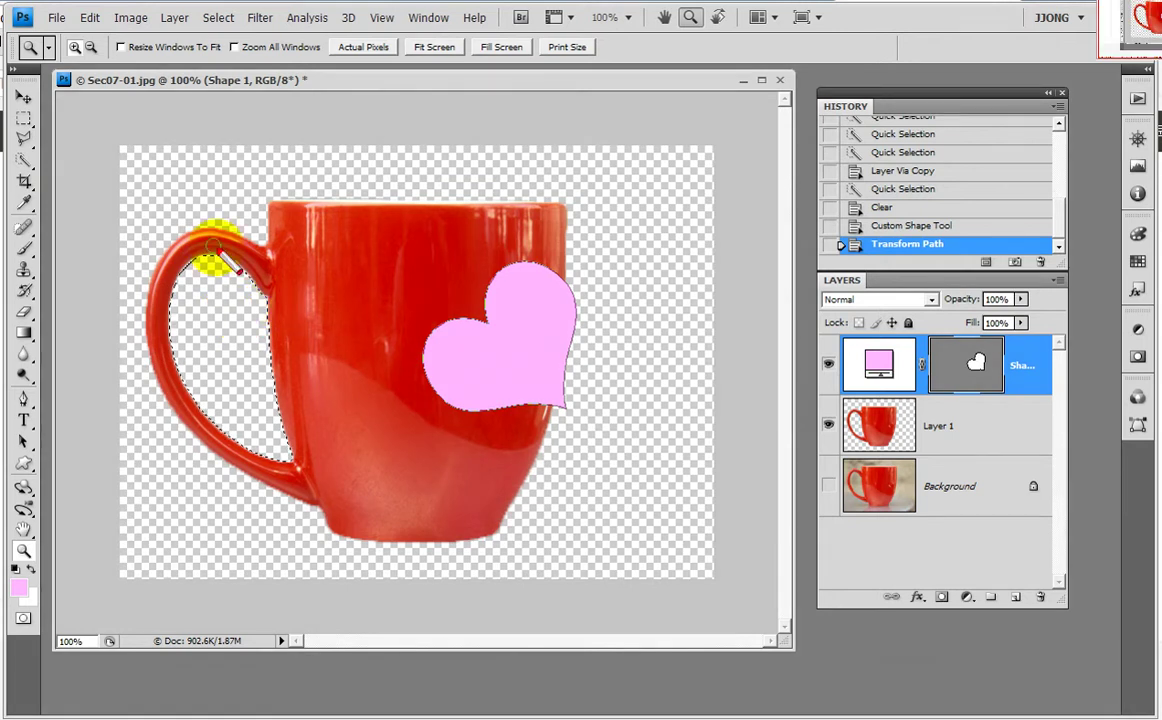
mouse_move(251, 296)
mouse_down()
mouse_move(186, 289)
mouse_move(185, 396)
mouse_up()
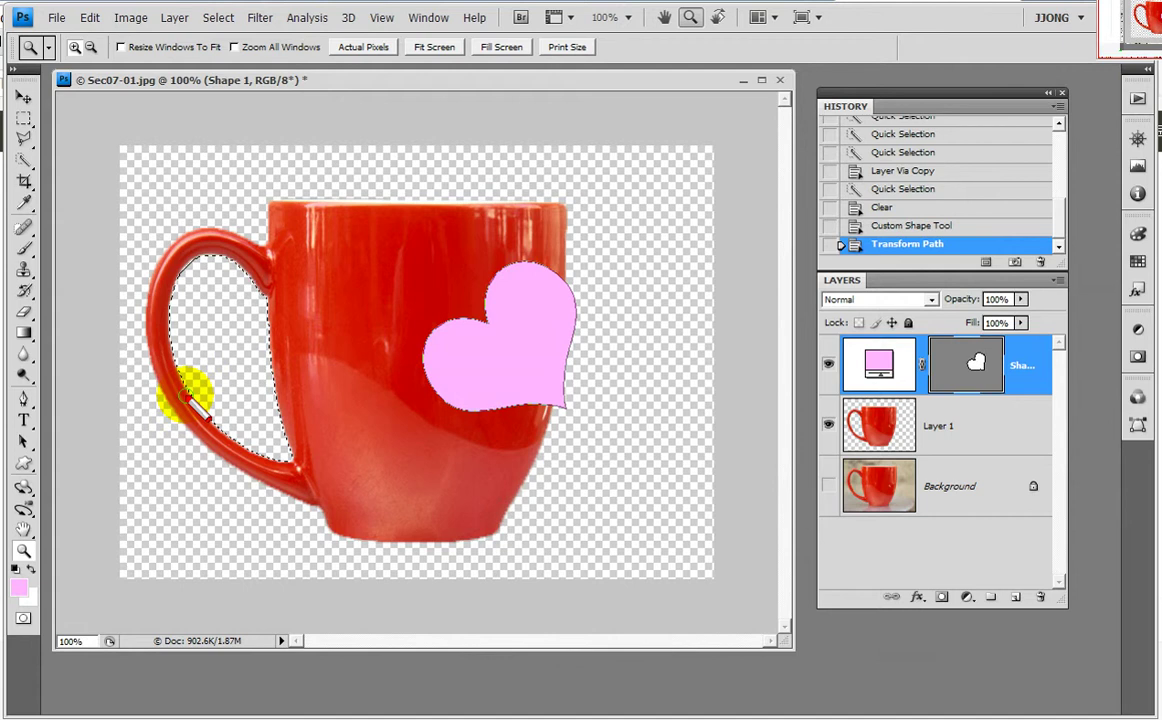
key(ctrl+d)
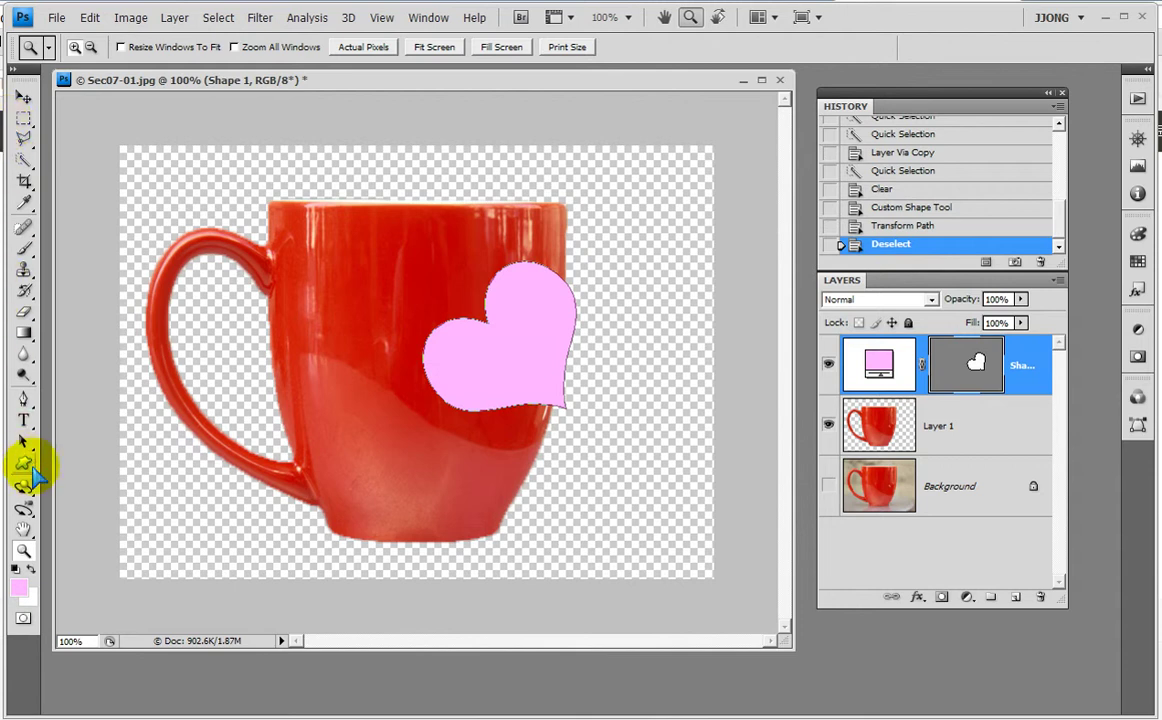
- Draw a small heart on the mug's upper left, tilted about 23° clockwise and moved slightly up
click(23, 463)
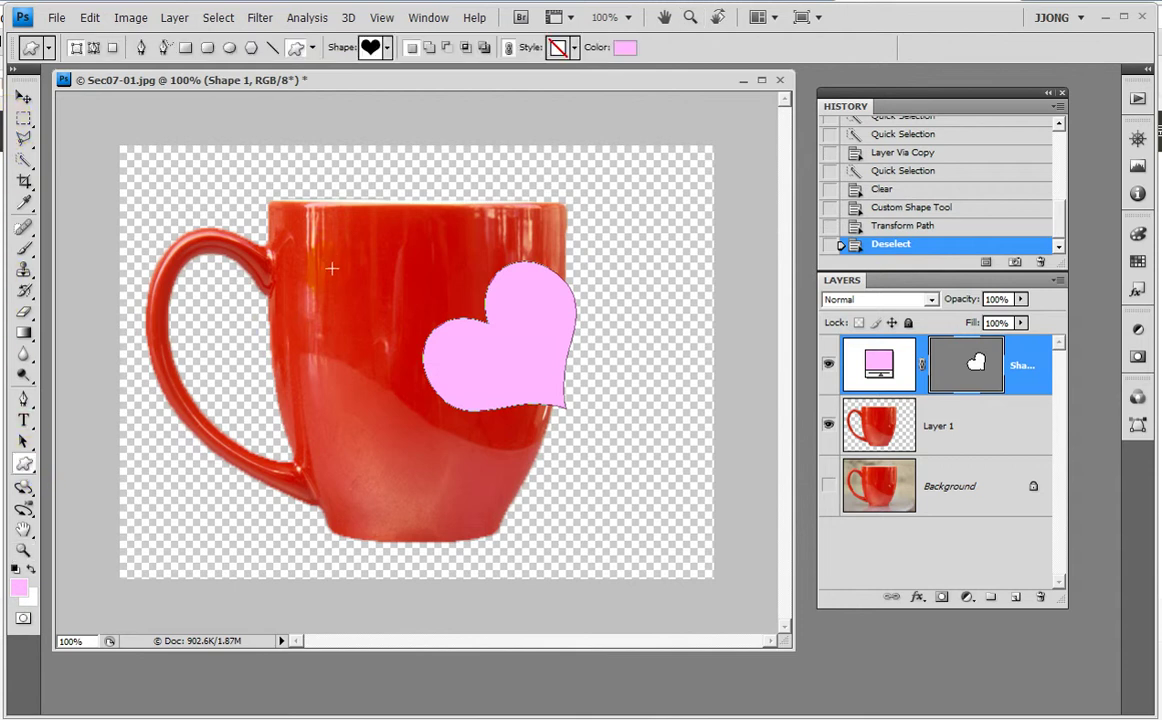
drag(288, 270, 377, 359)
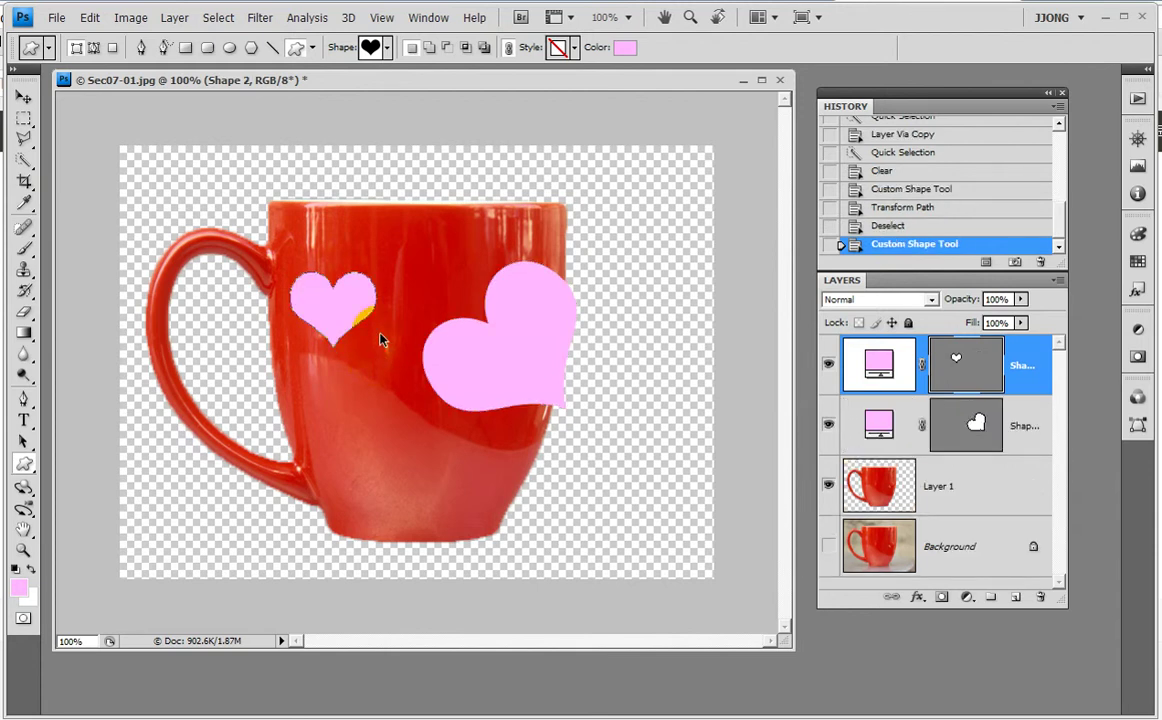
key(ctrl+t)
drag(407, 241, 420, 282)
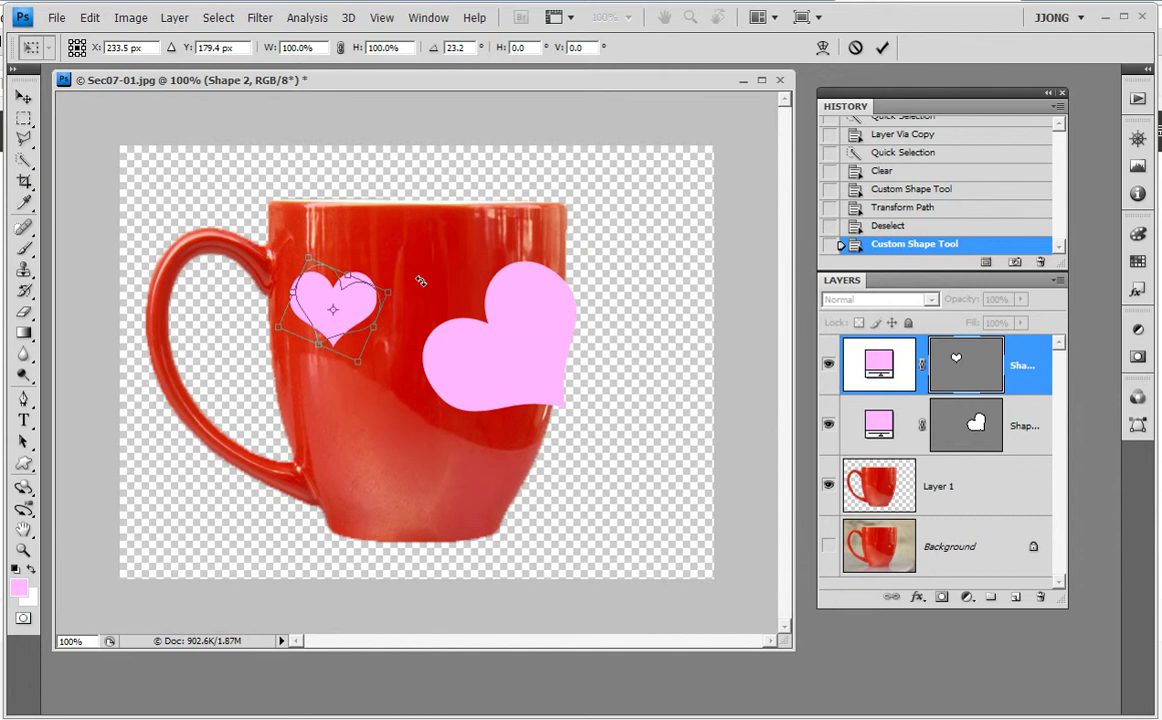
drag(350, 298, 352, 270)
double_click(355, 278)
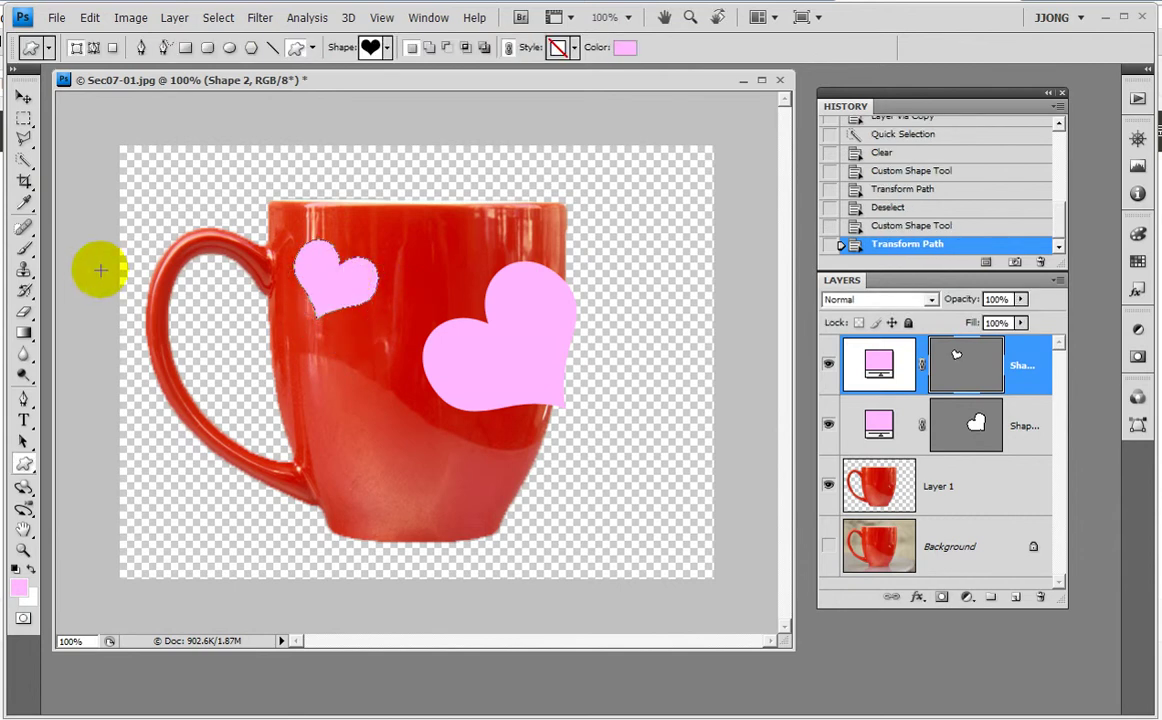
- Draw a heart on the mug handle, rotate it counterclockwise and shift it up and left
drag(163, 343, 228, 415)
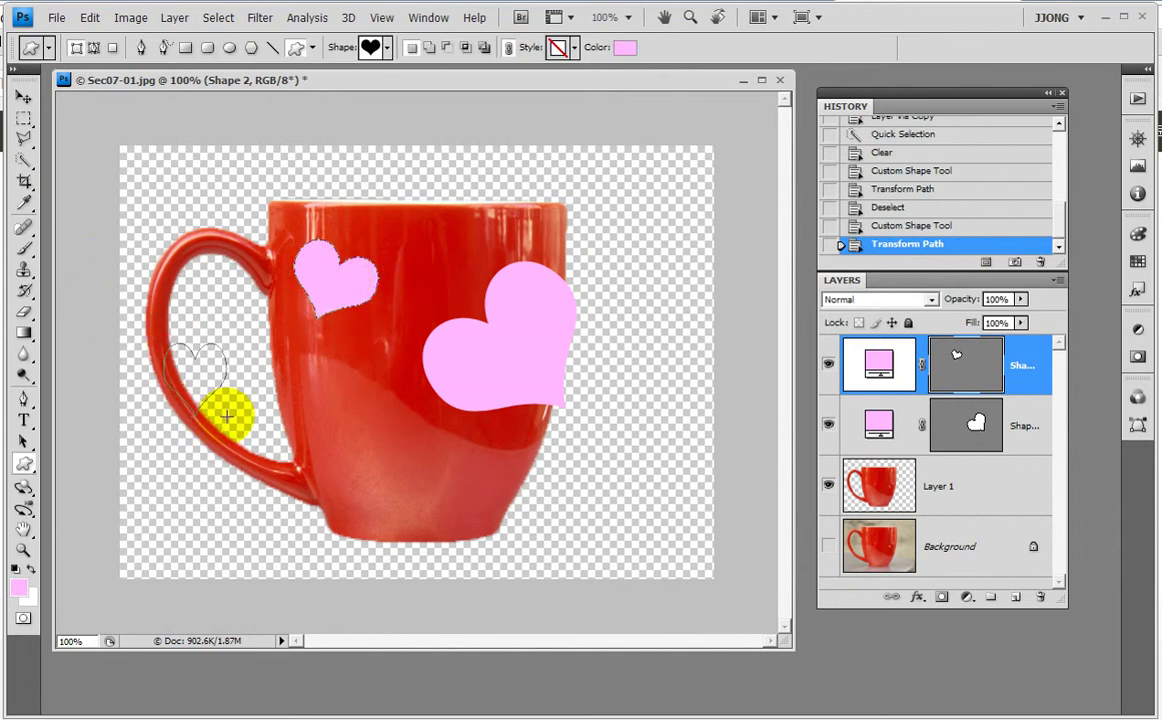
drag(228, 415, 222, 407)
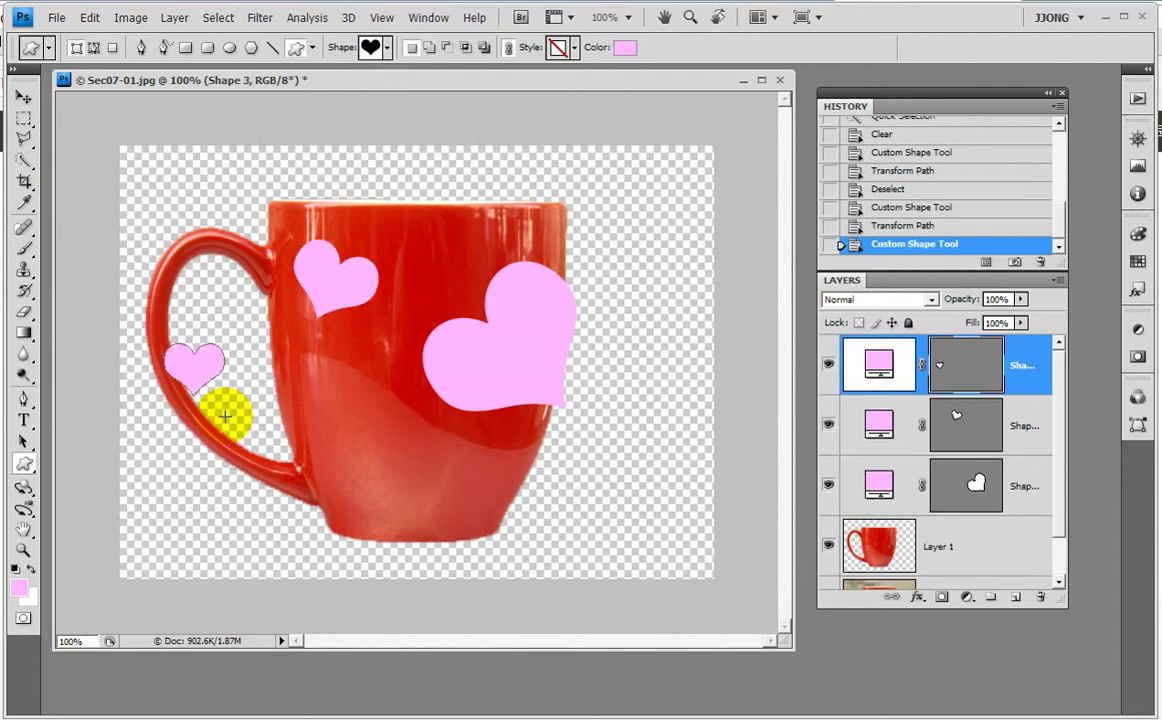
key(ctrl+t)
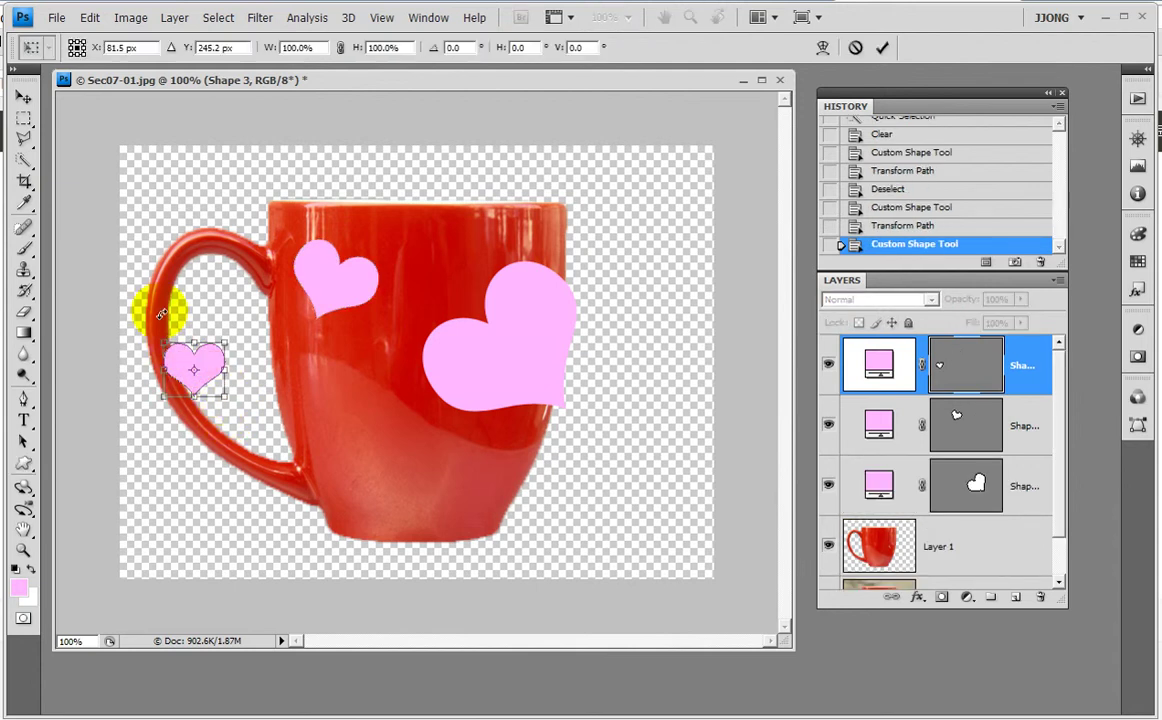
drag(71, 345, 170, 483)
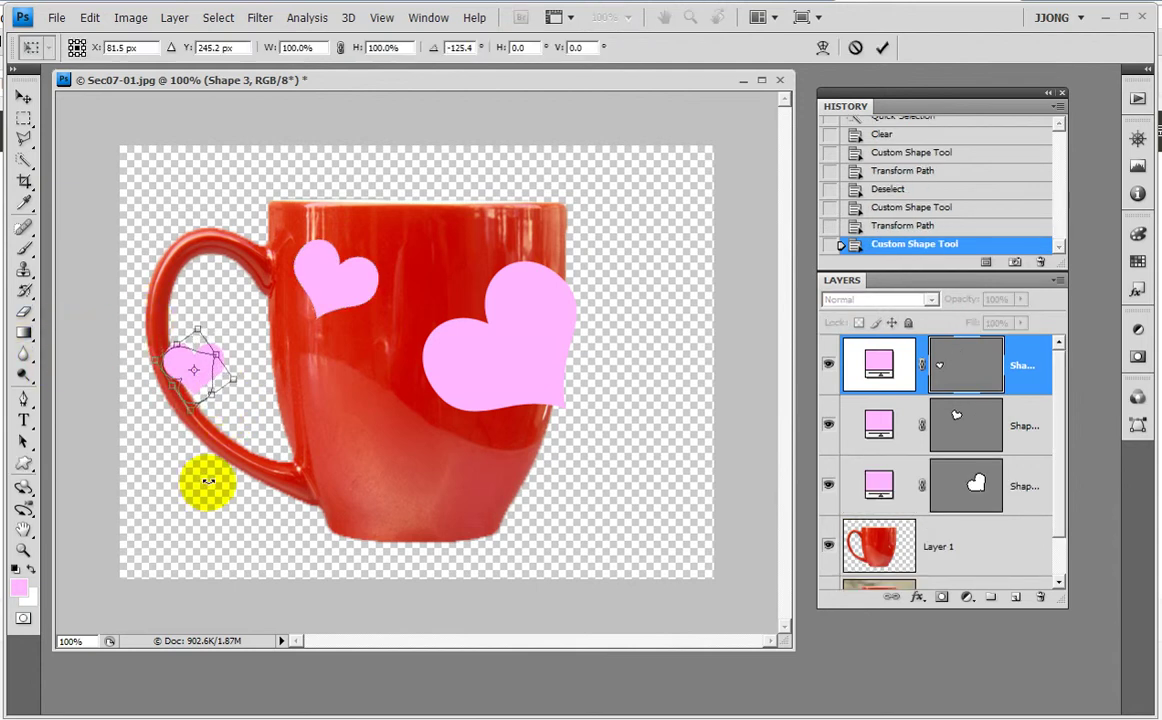
drag(189, 376, 172, 363)
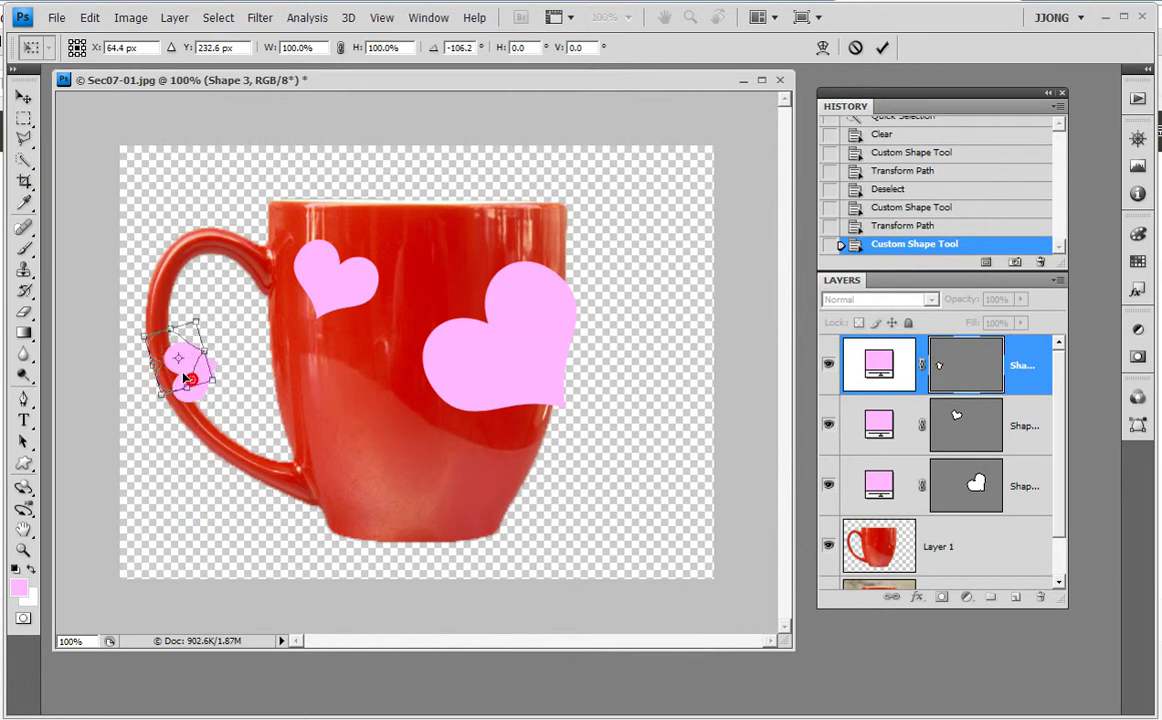
double_click(196, 364)
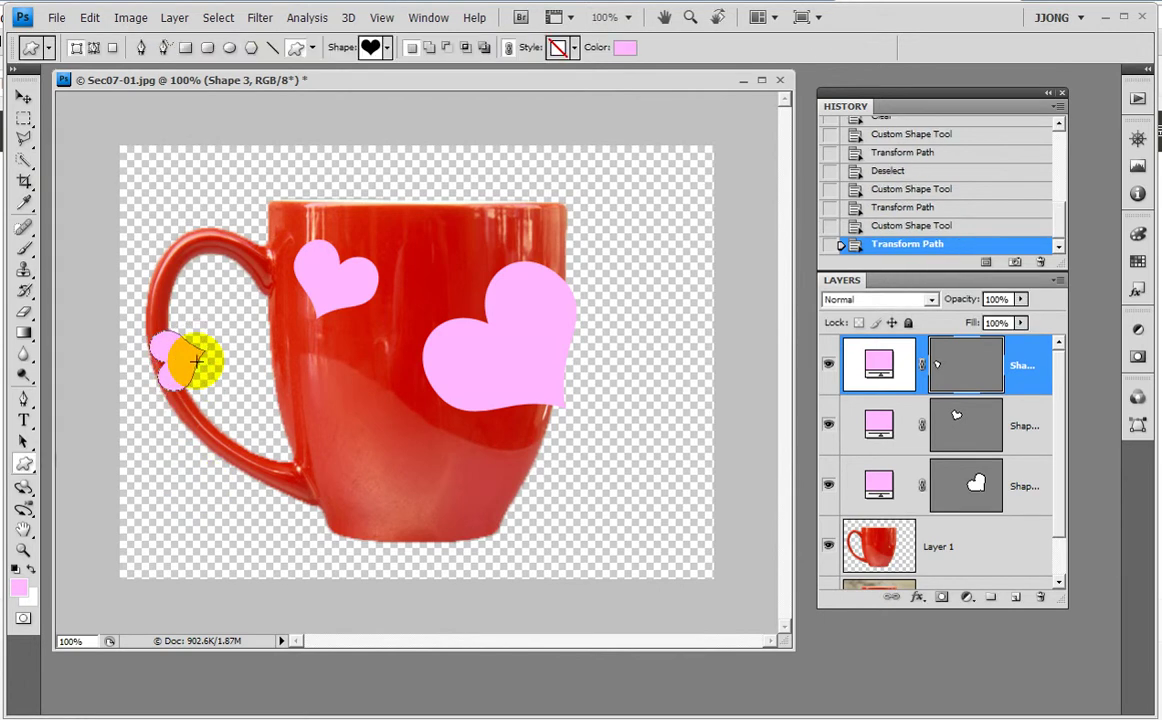
- Draw an enlarged heart on the mug's lower left, rotate and shift it, keeping the Shape Layers option
drag(300, 432, 381, 524)
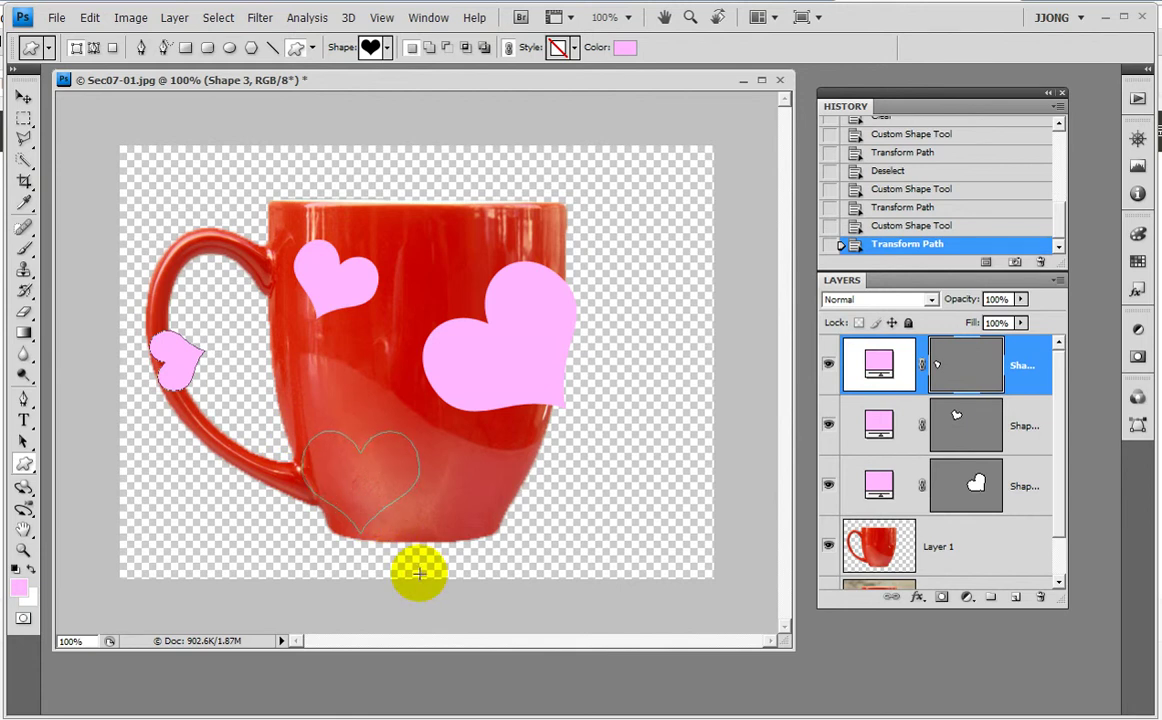
drag(381, 524, 417, 570)
key(ctrl+t)
drag(342, 386, 364, 387)
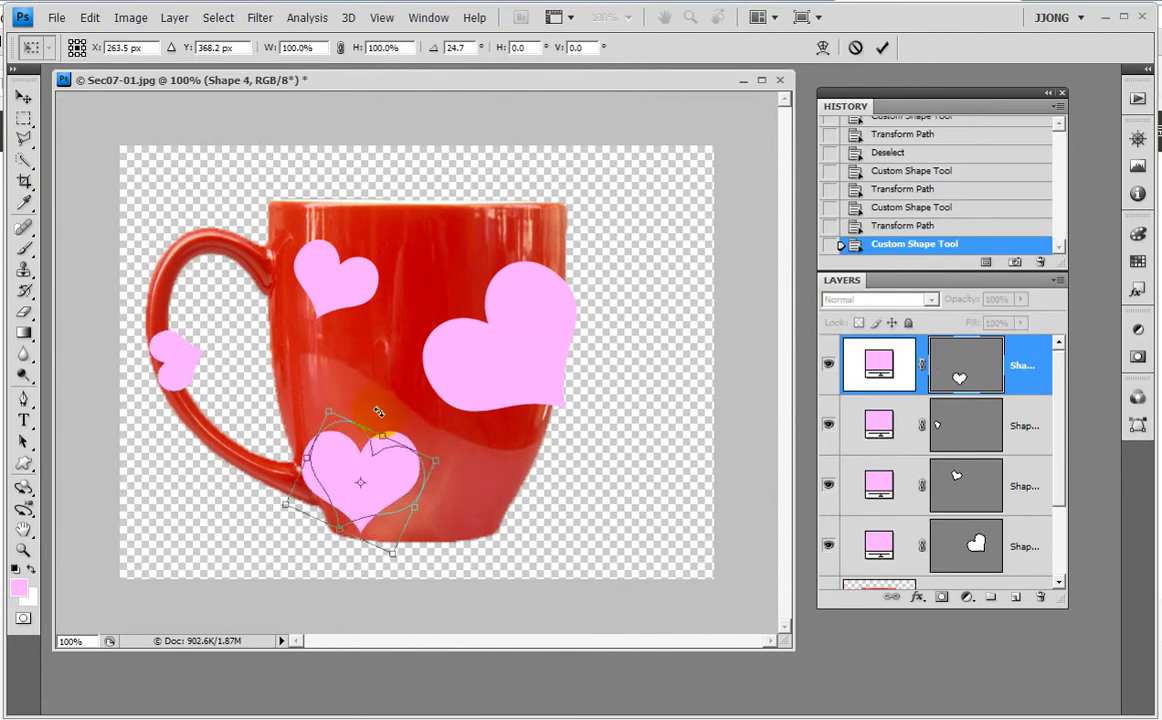
drag(395, 462, 363, 470)
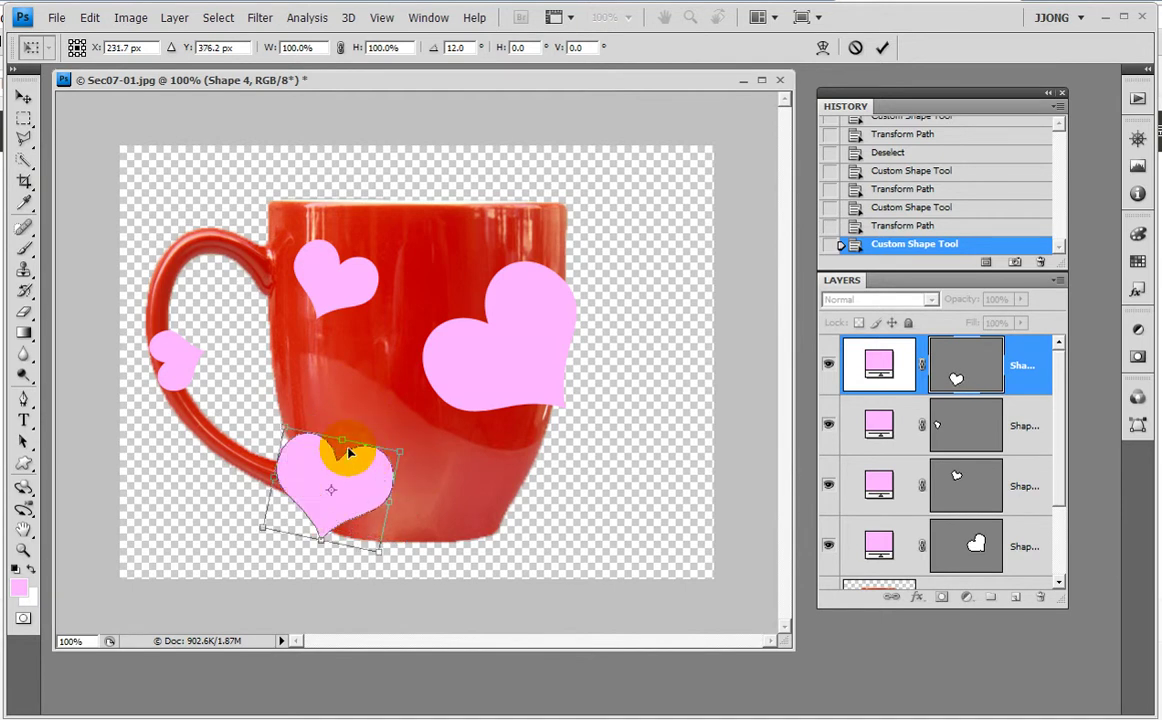
key(Return)
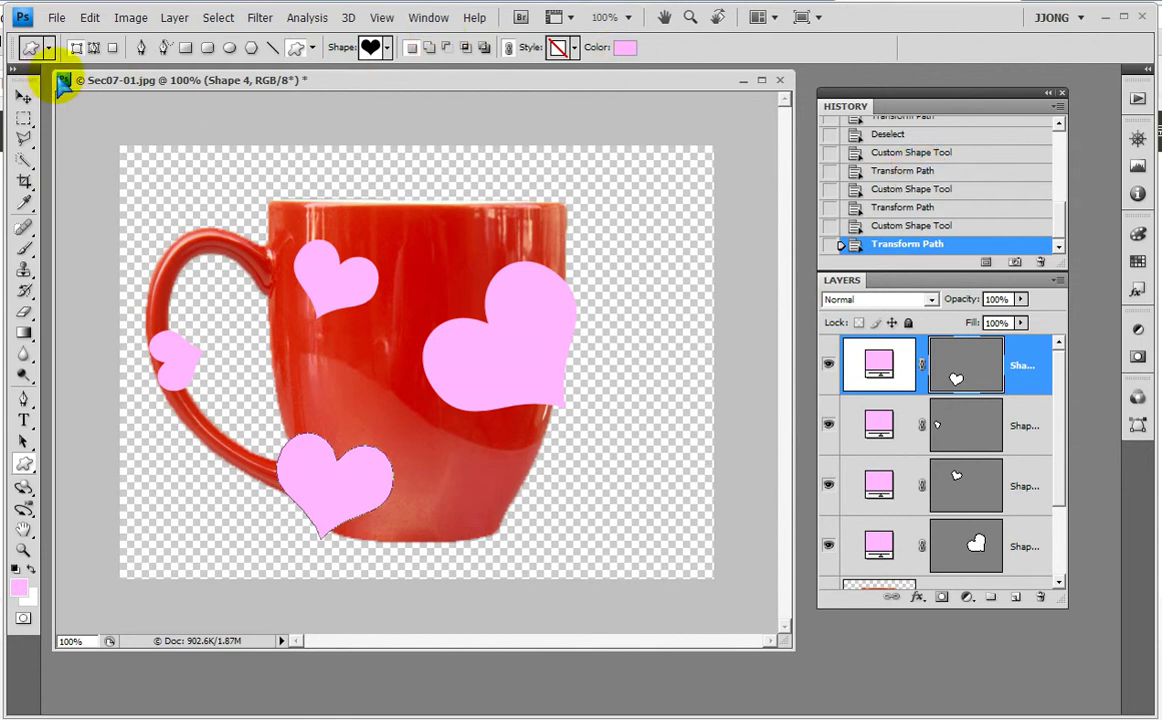
click(411, 52)
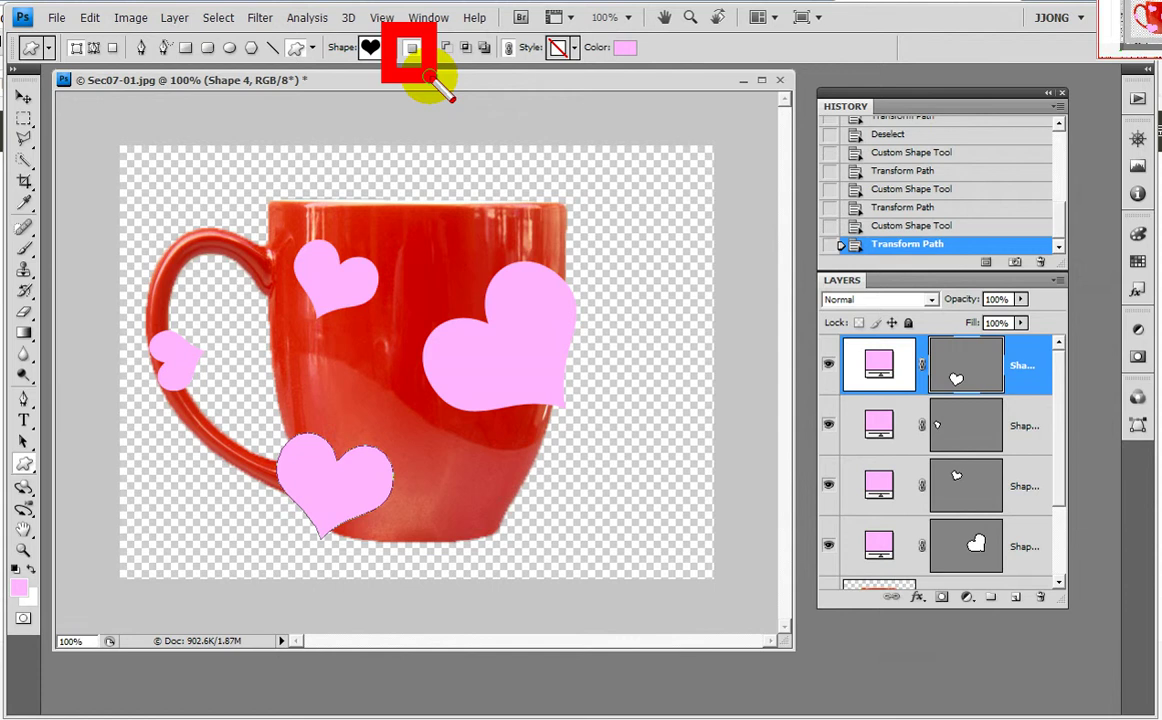
click(410, 50)
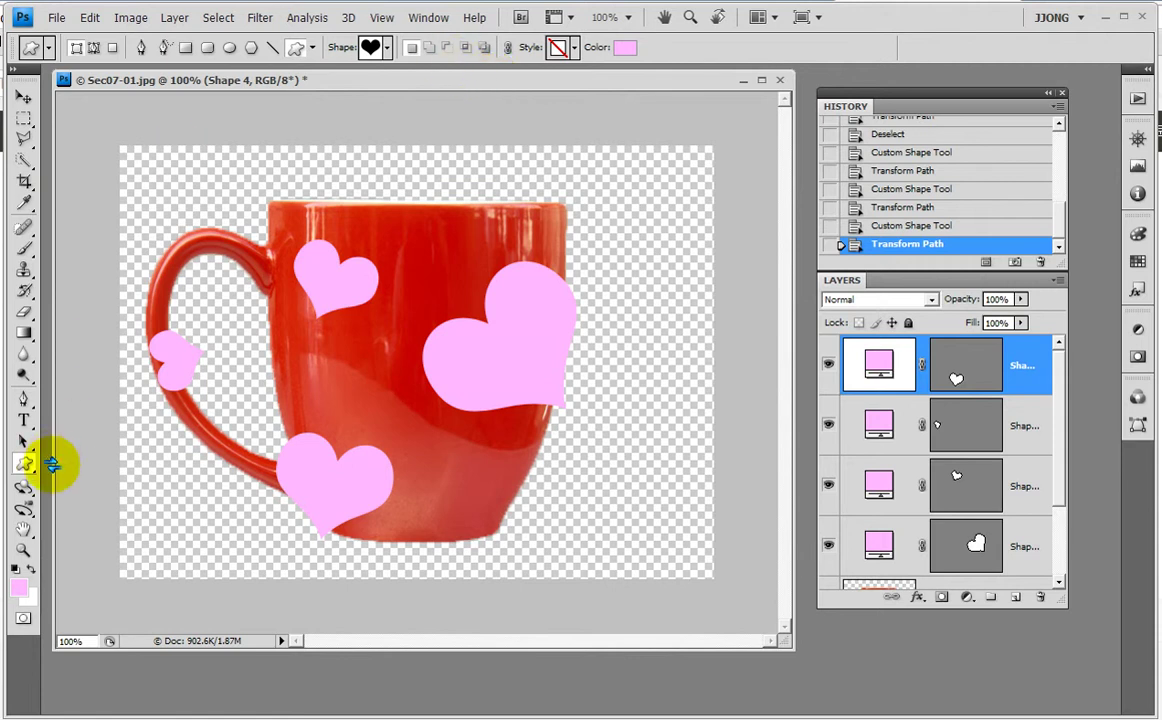
- Zoom in and pan from the handle heart to the large heart, select the Shape 1 layer, then return to 100%
click(22, 550)
drag(228, 407, 277, 428)
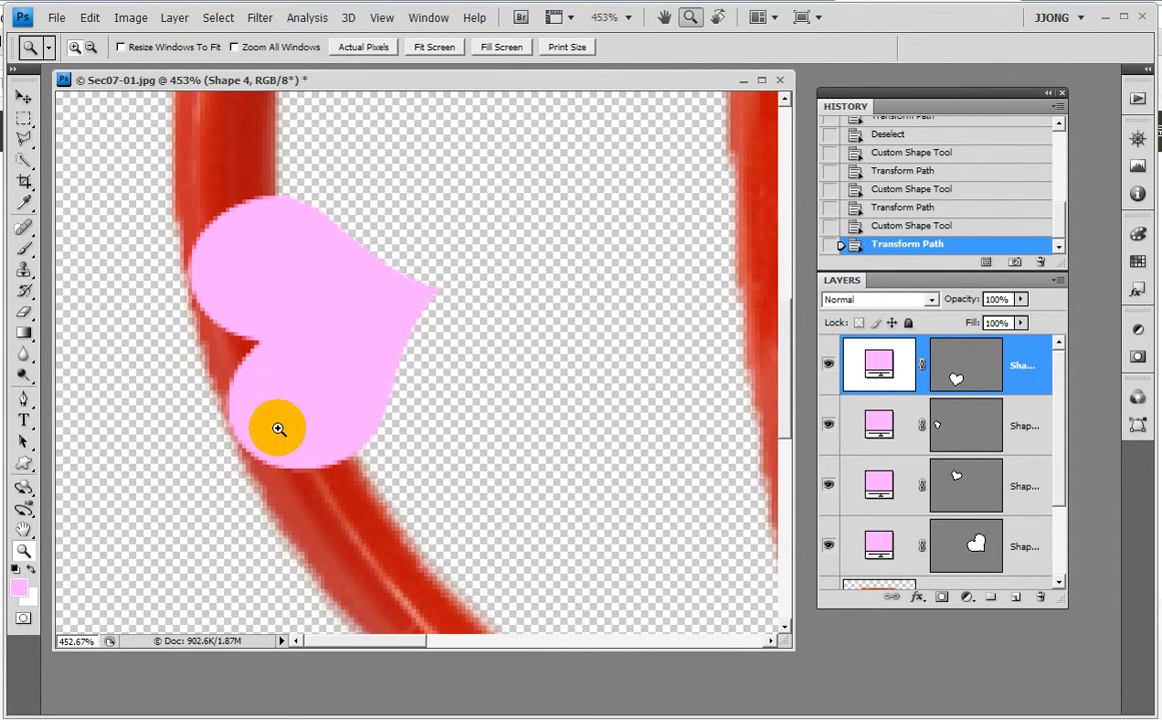
click(23, 529)
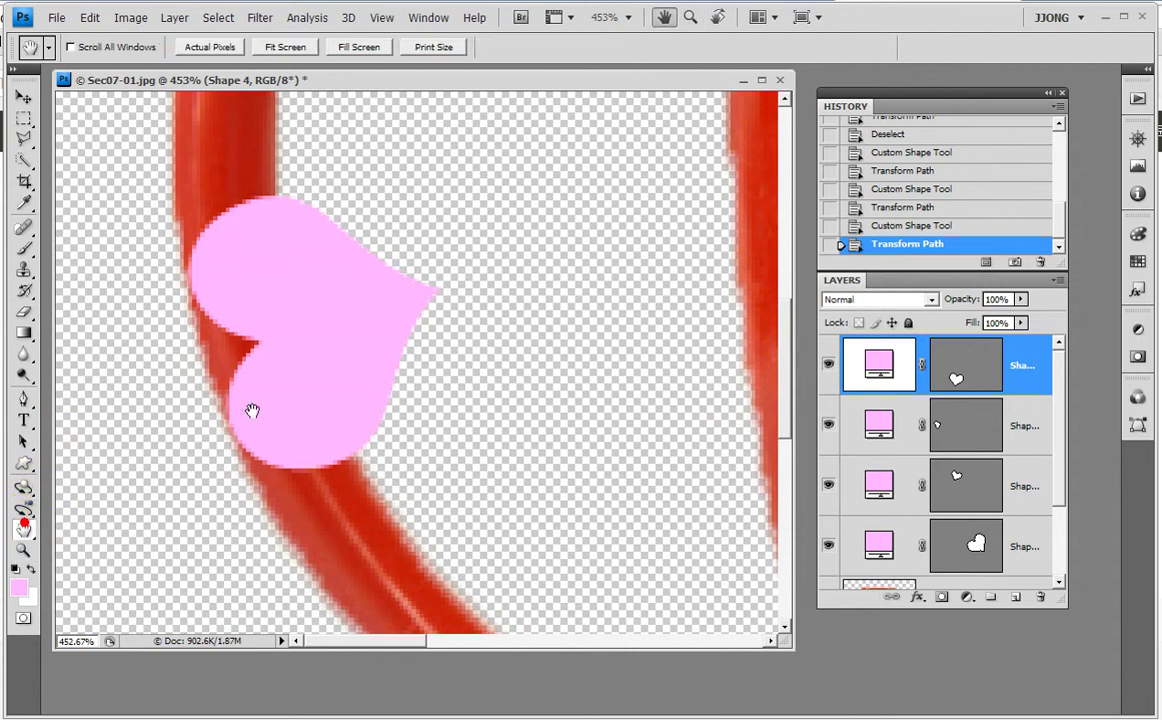
mouse_move(303, 442)
mouse_down()
mouse_move(259, 371)
mouse_move(490, 446)
mouse_up()
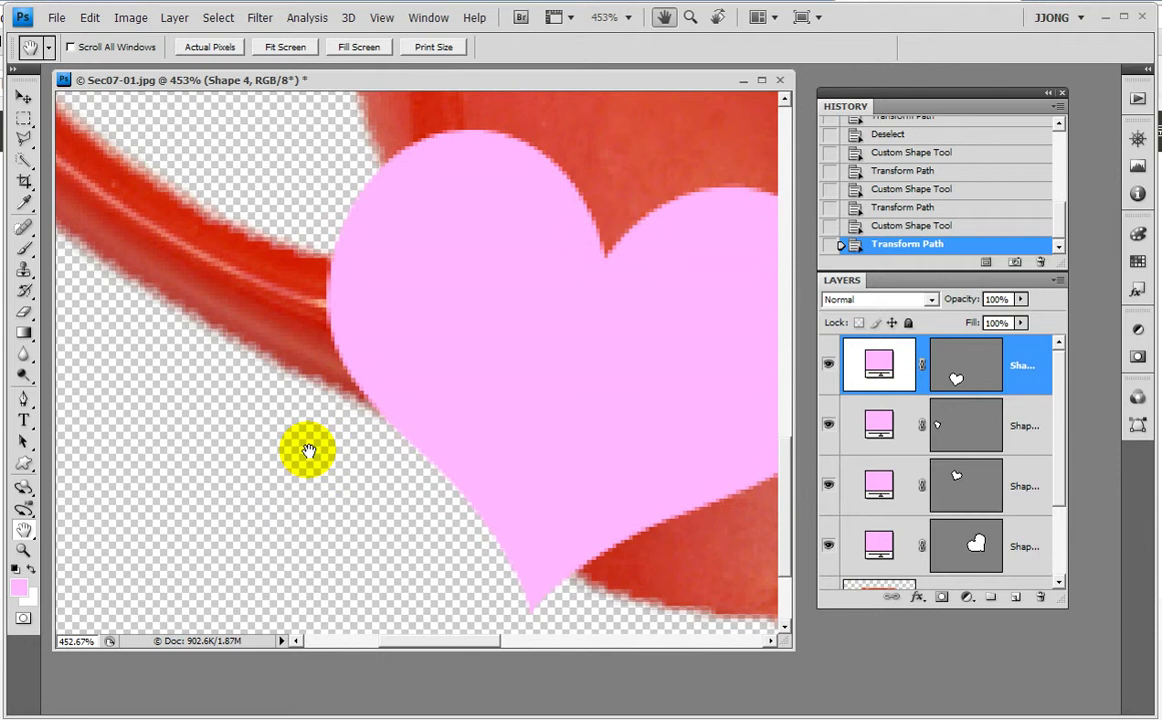
drag(664, 396, 711, 418)
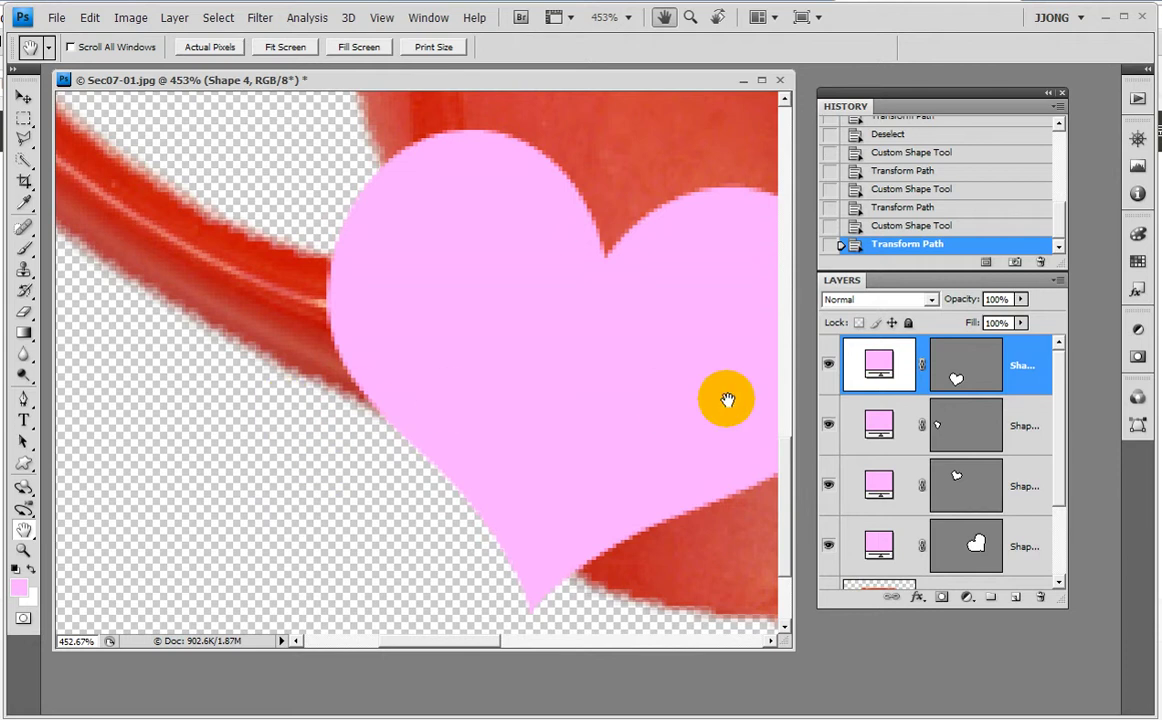
scroll(930, 425, down, 2)
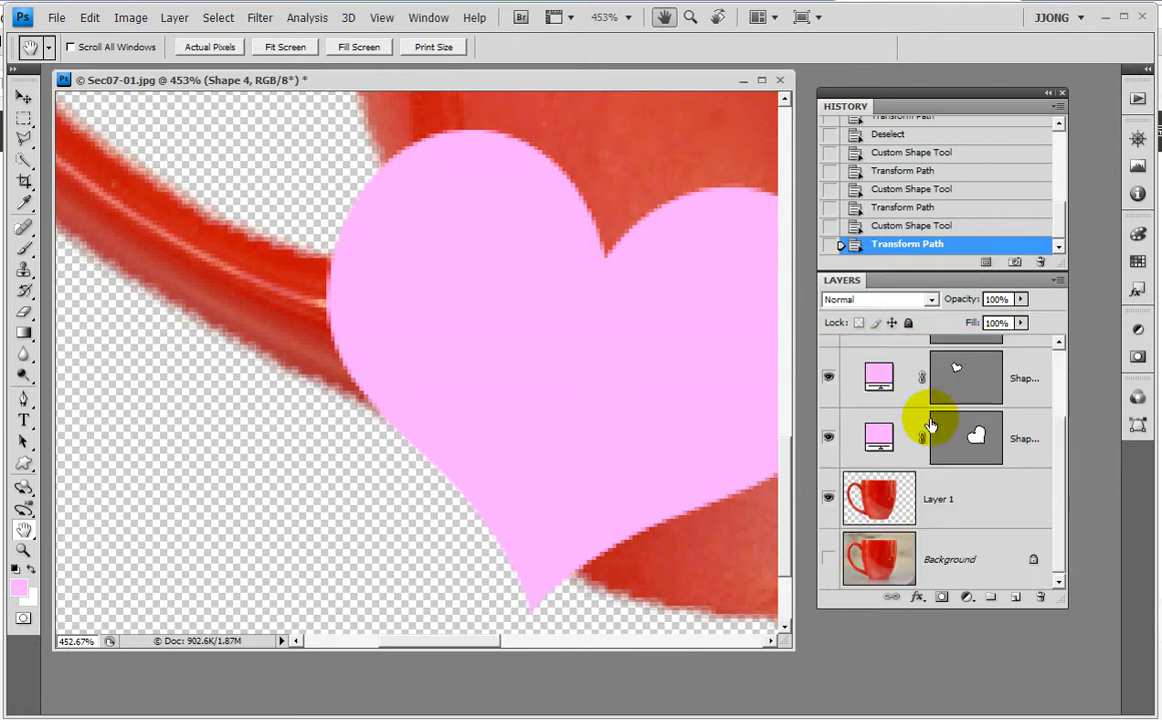
click(1022, 437)
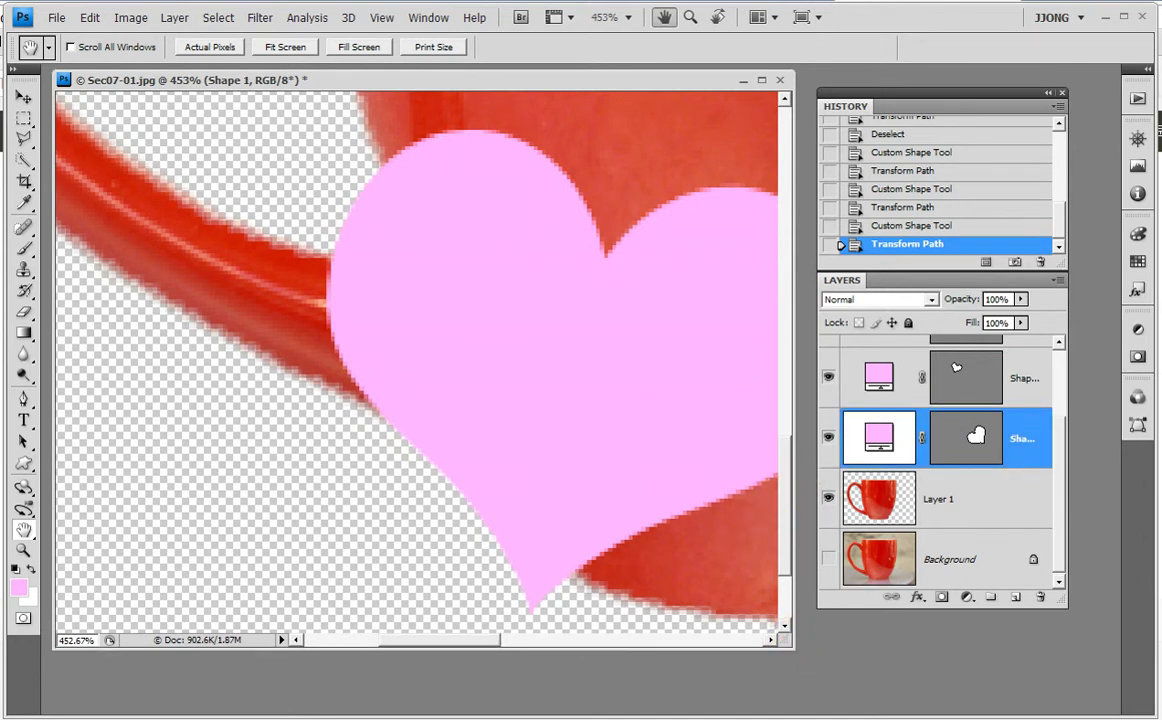
double_click(24, 550)
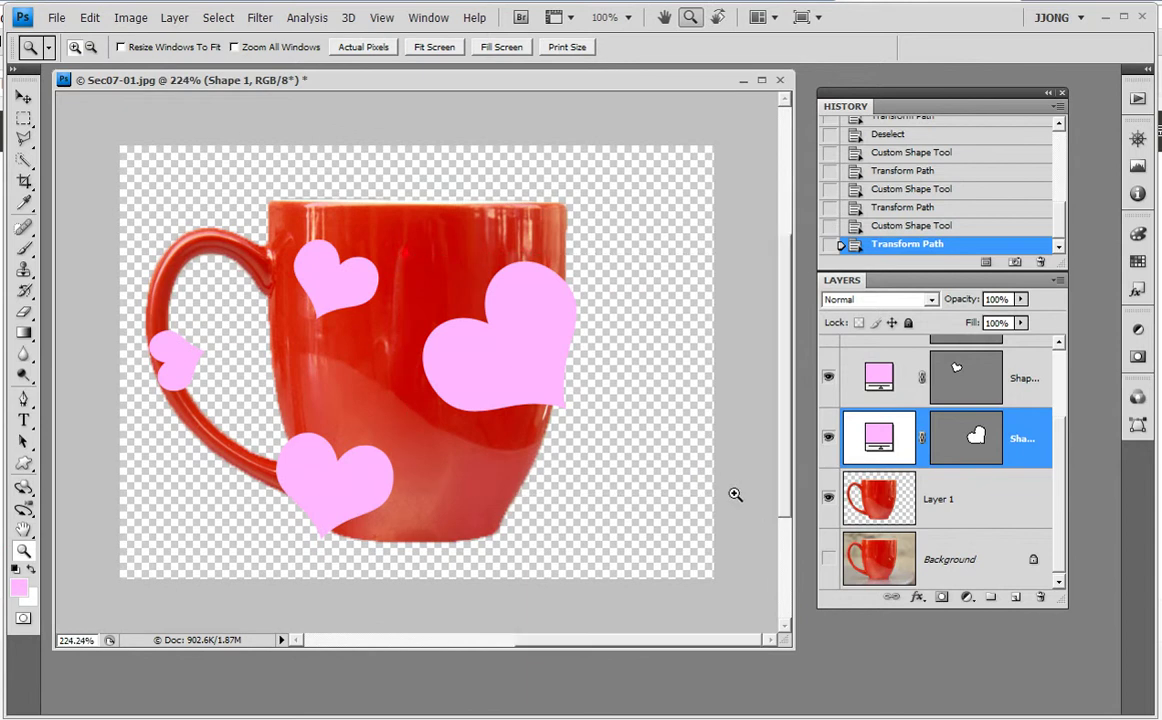
- Zoom to 224% on the mug's right edge, resize window and panels, toggle Shape 1, open the Layers menu
click(600, 430)
ctrl+click(828, 437)
drag(793, 647, 723, 647)
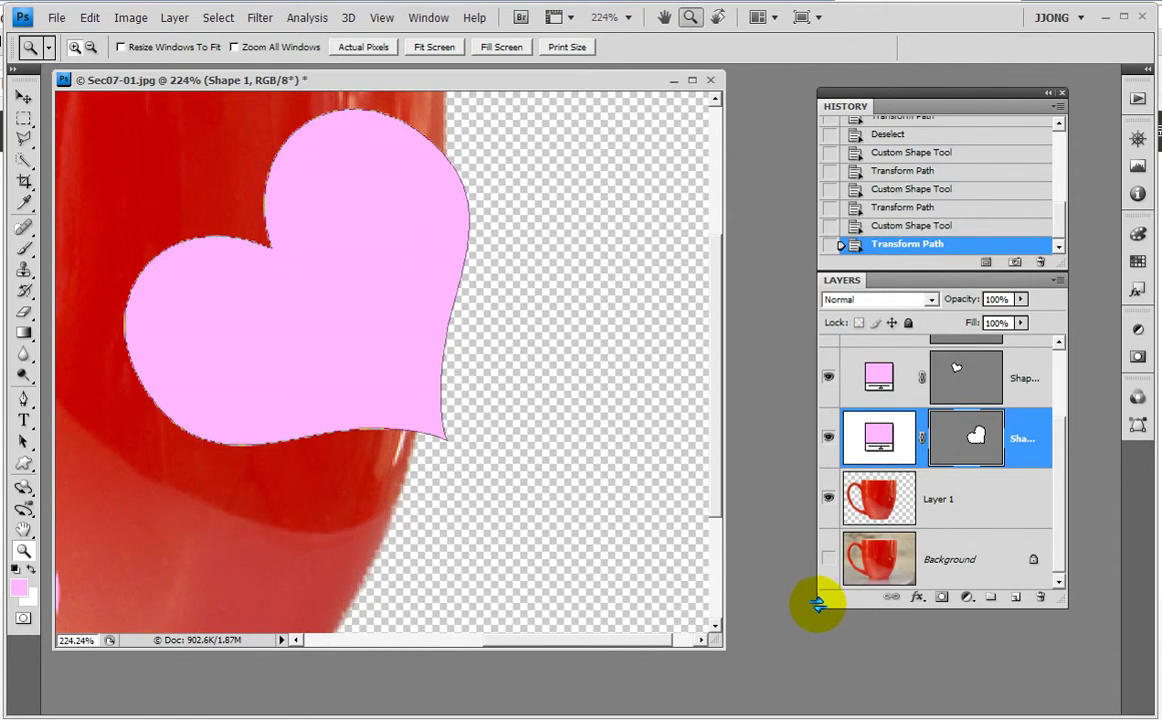
drag(818, 604, 770, 614)
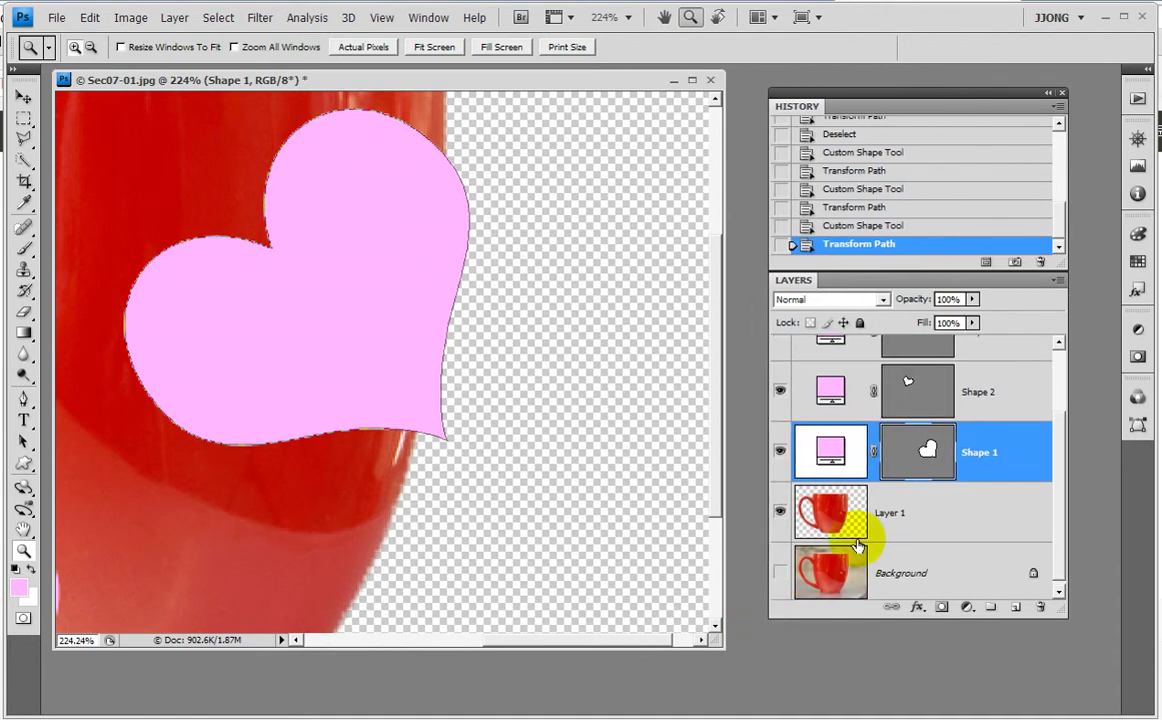
click(780, 452)
click(780, 452)
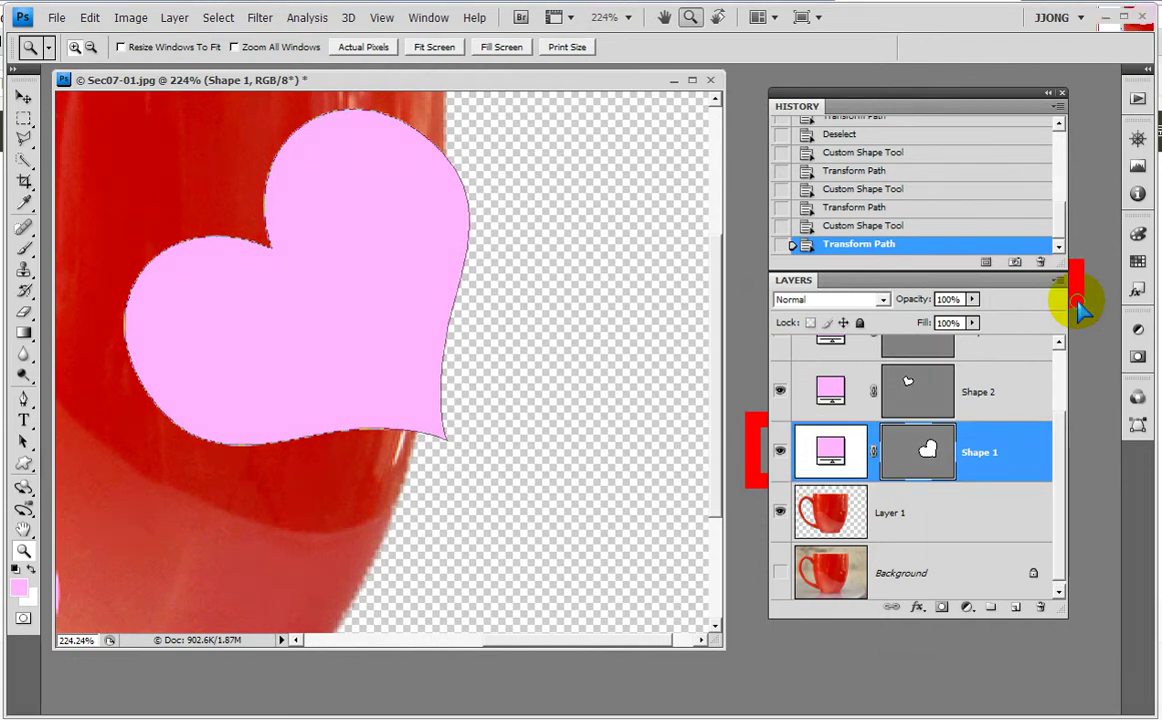
click(1057, 282)
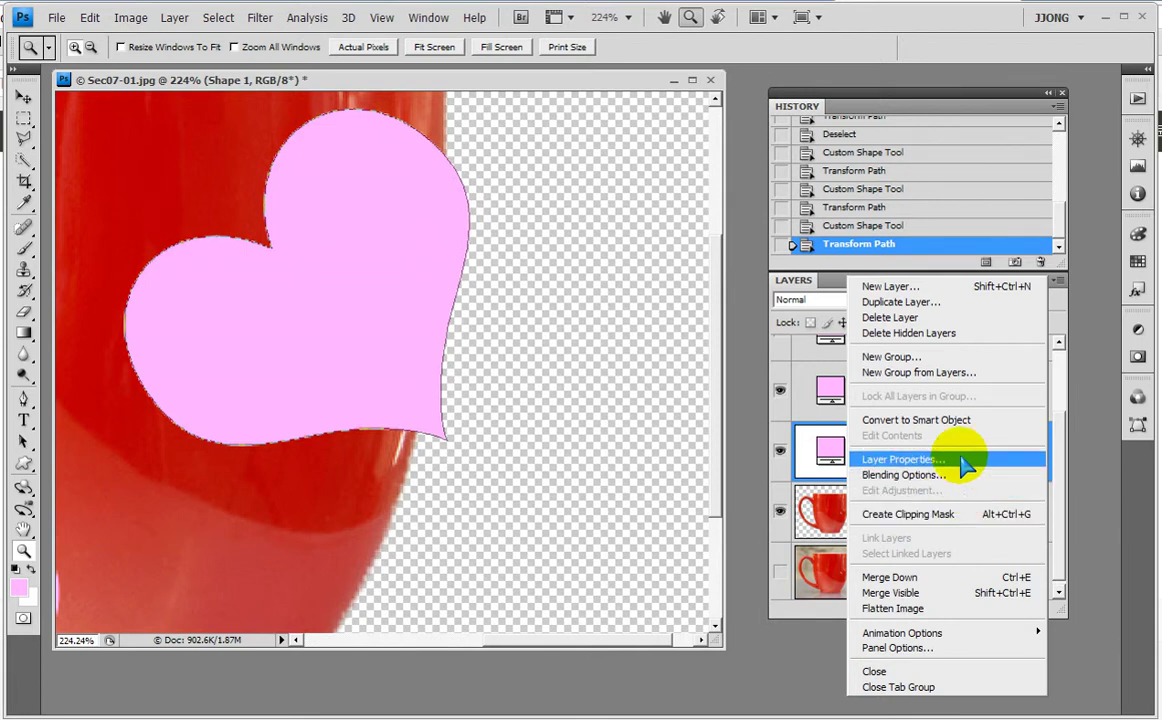
- Clip the Shape 1 heart to the Layer 1 mug and hide its path outline
click(952, 515)
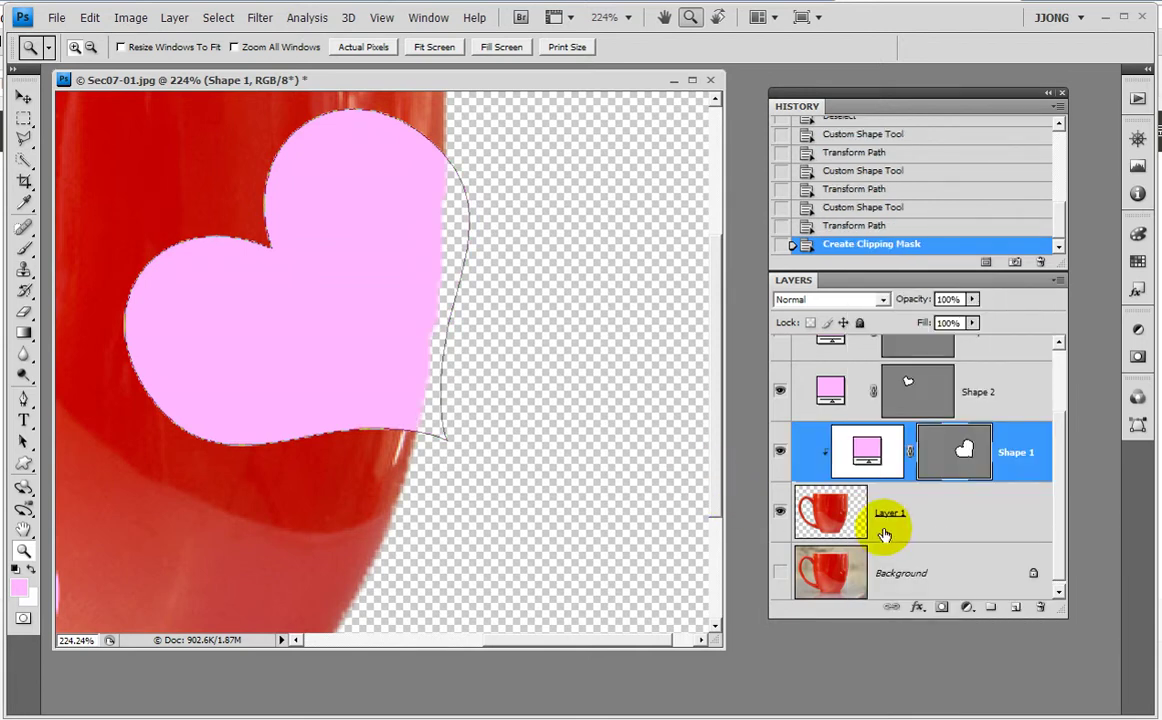
click(940, 462)
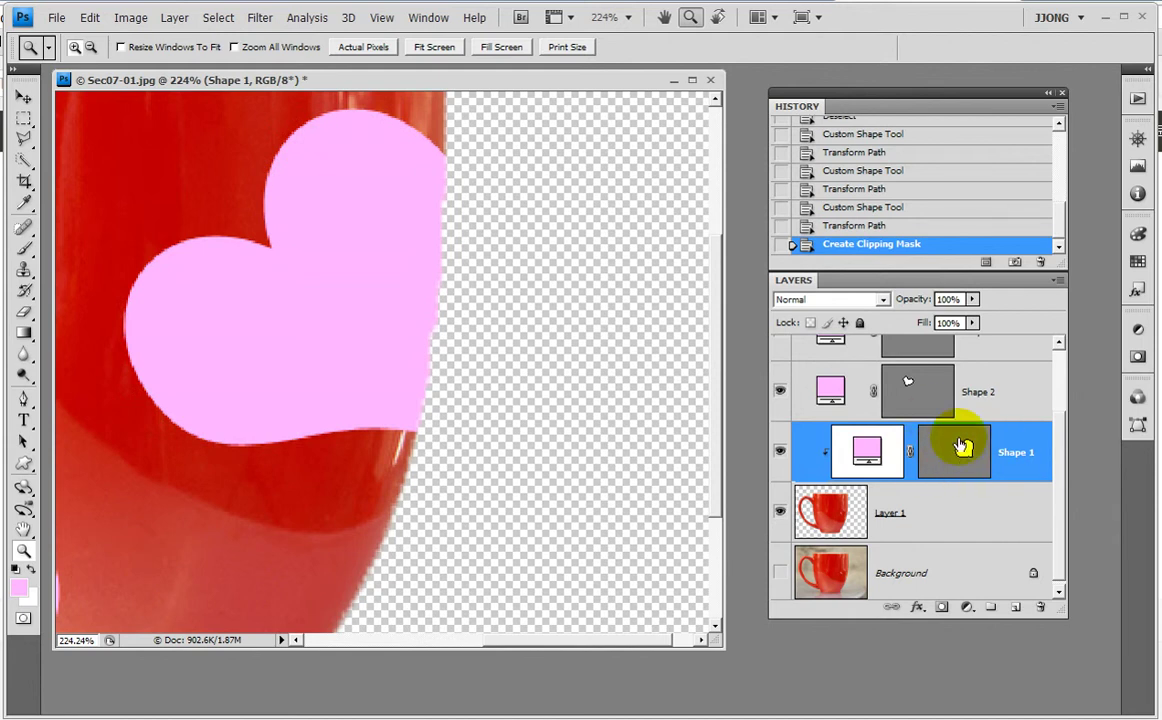
click(960, 445)
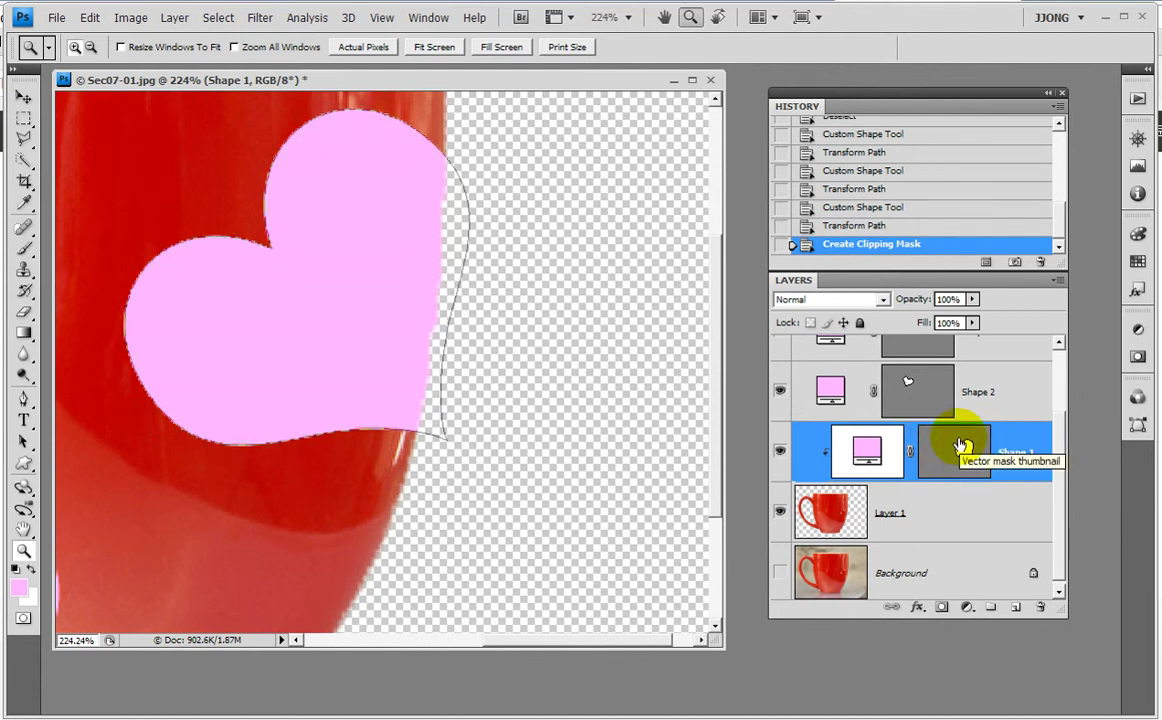
click(960, 445)
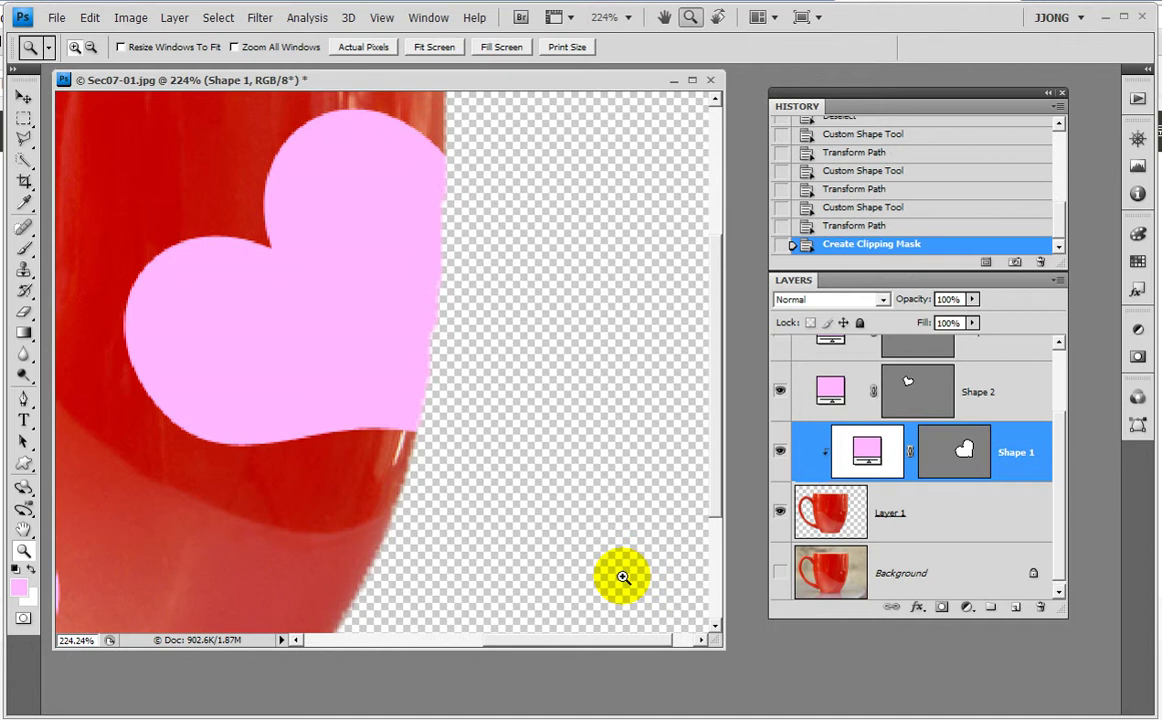
- Clip the Shape 2, Shape 3 and Shape 4 hearts into the mug's clipping group
click(990, 395)
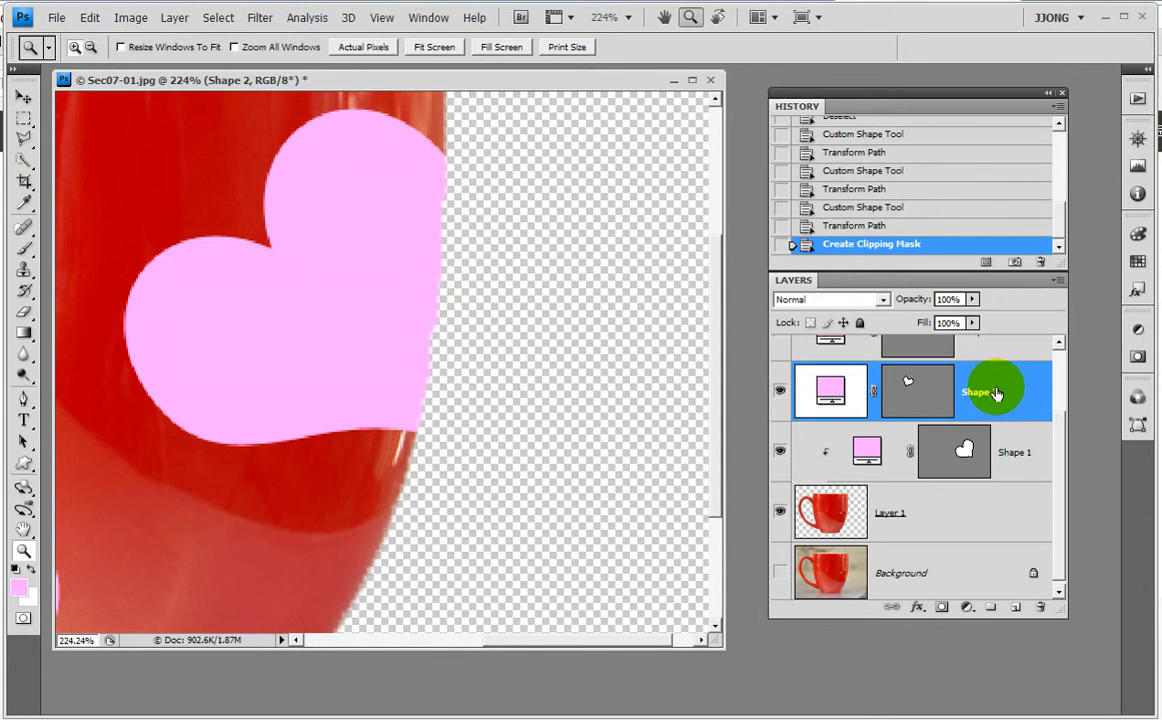
key(ctrl+alt+g)
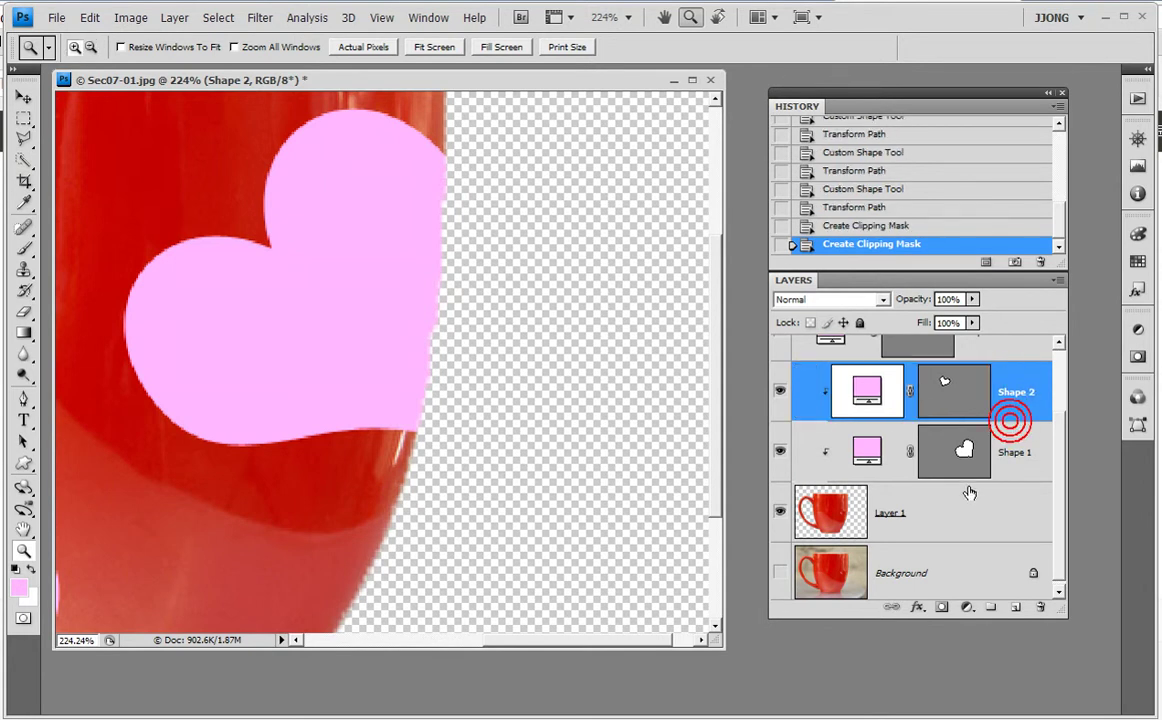
alt+click(1010, 456)
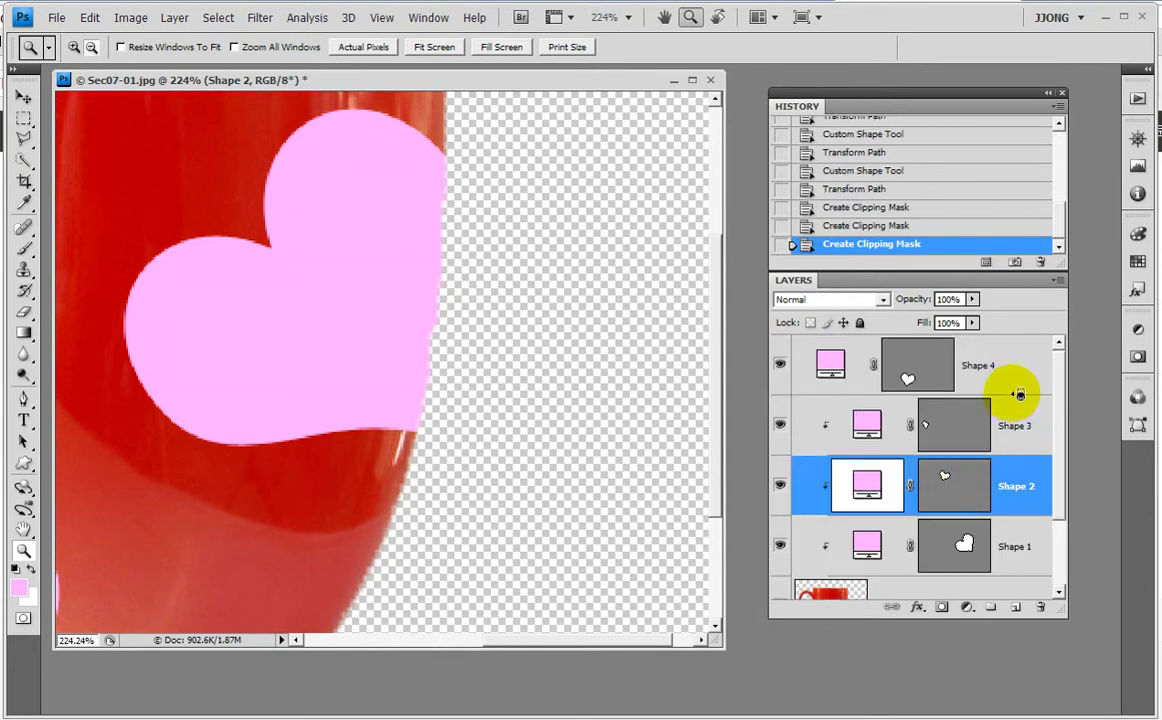
alt+click(1018, 396)
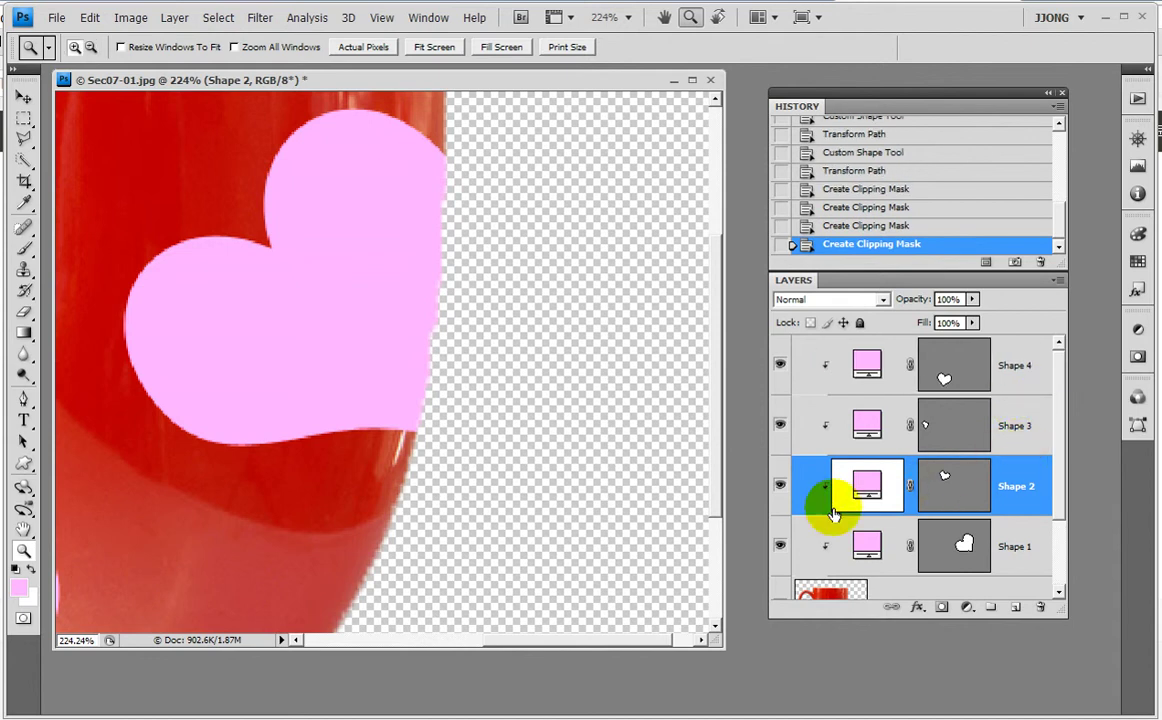
key(ctrl+1)
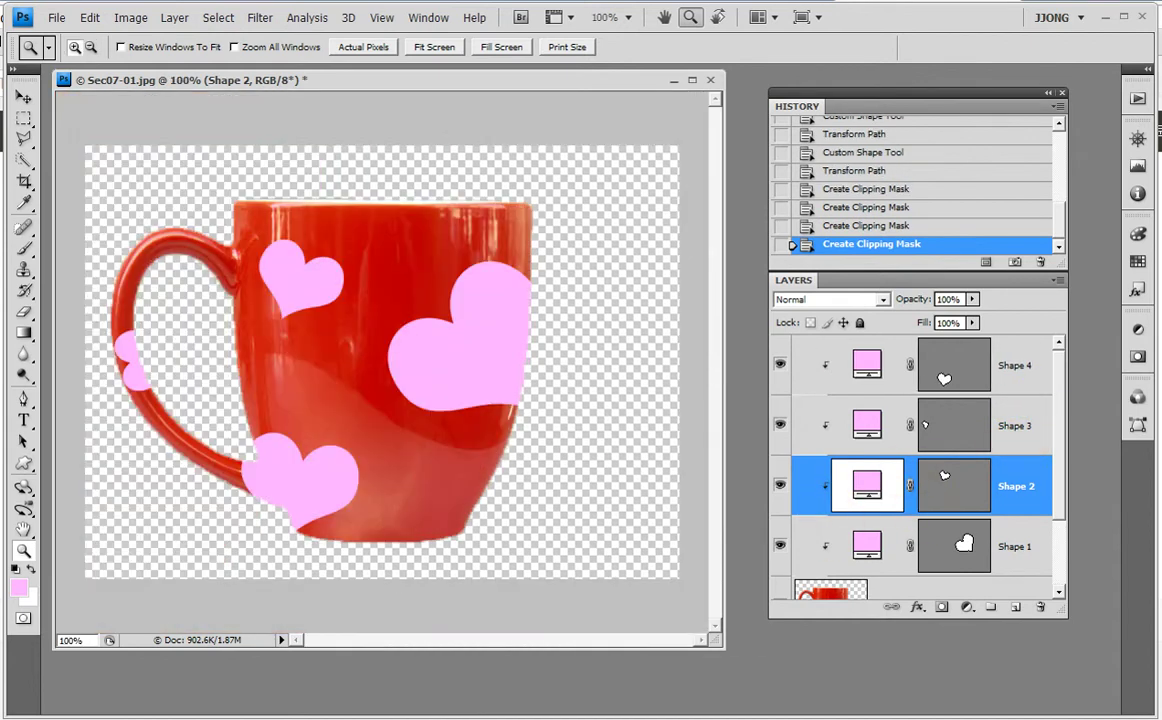
click(23, 549)
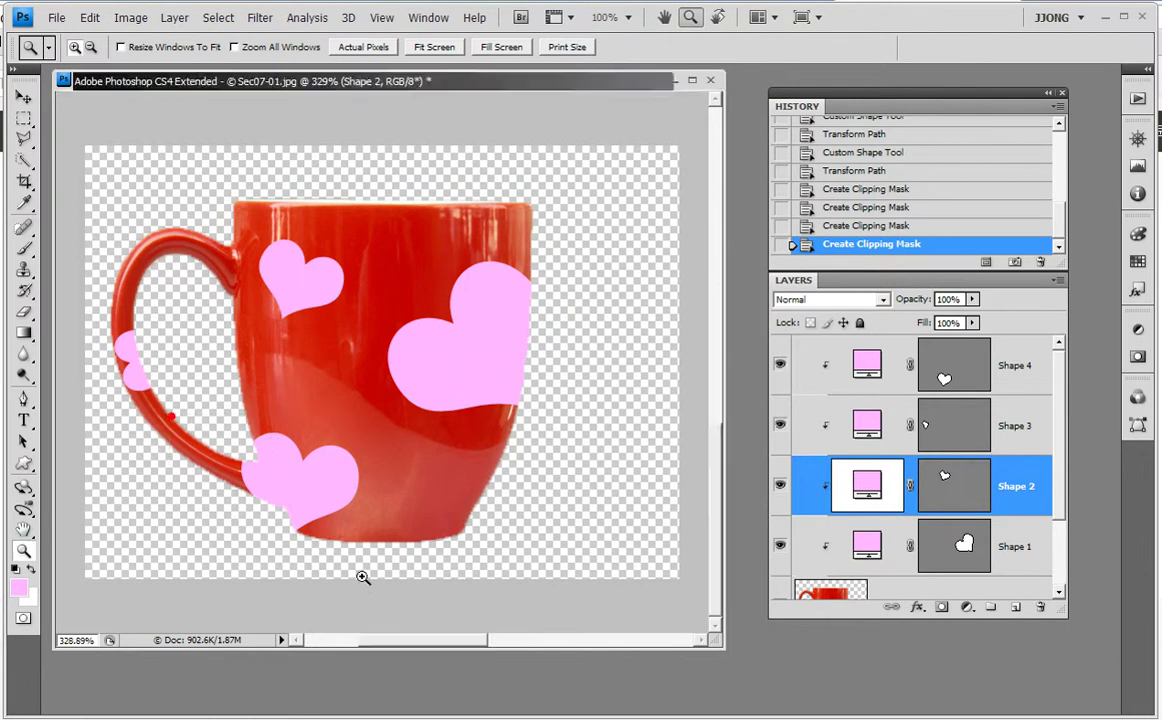
drag(366, 578, 366, 578)
scroll(815, 530, down, 2)
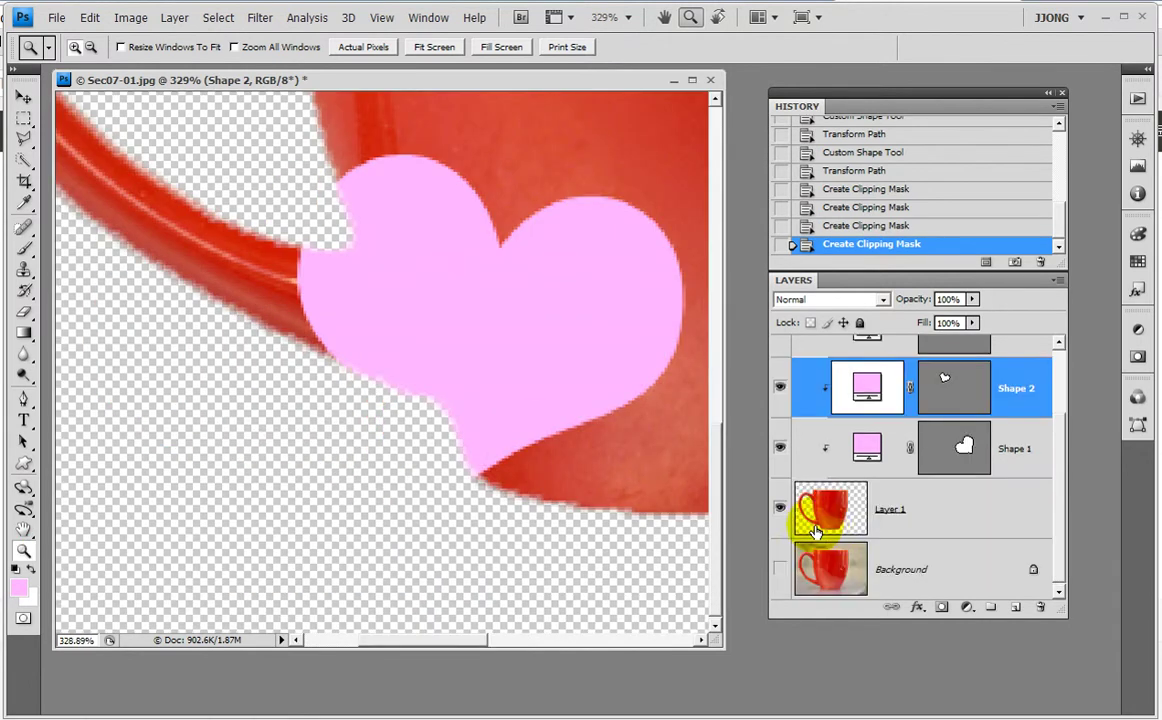
drag(745, 477, 1018, 547)
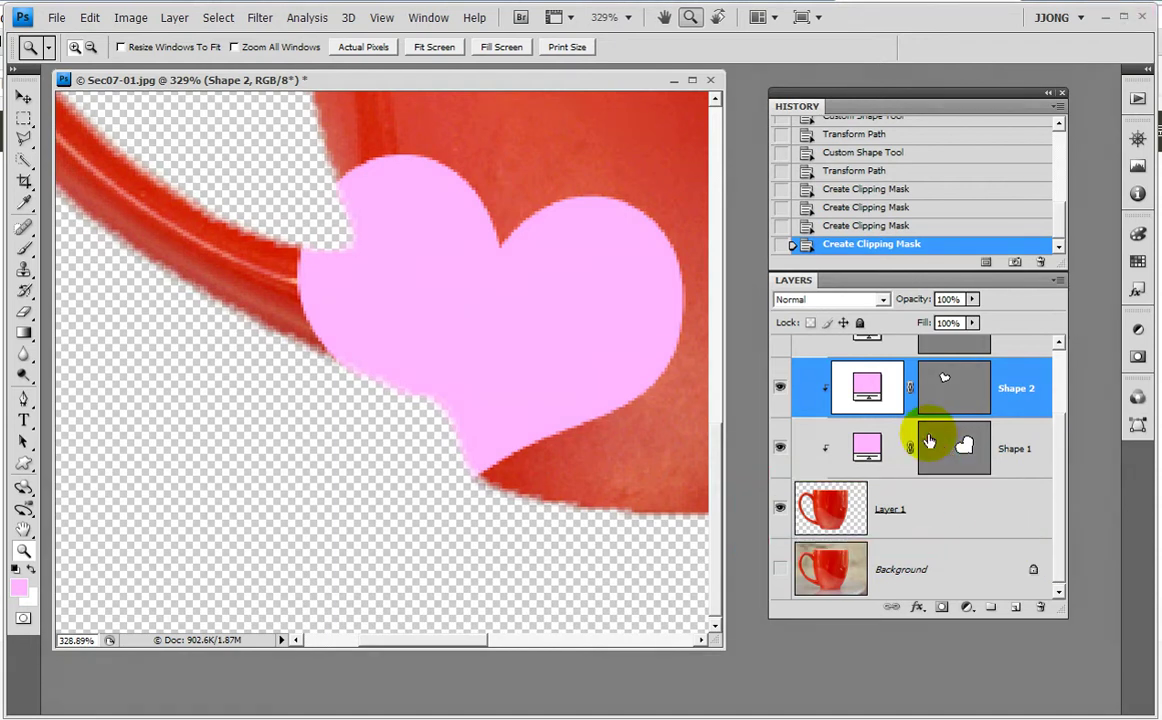
key(ctrl+1)
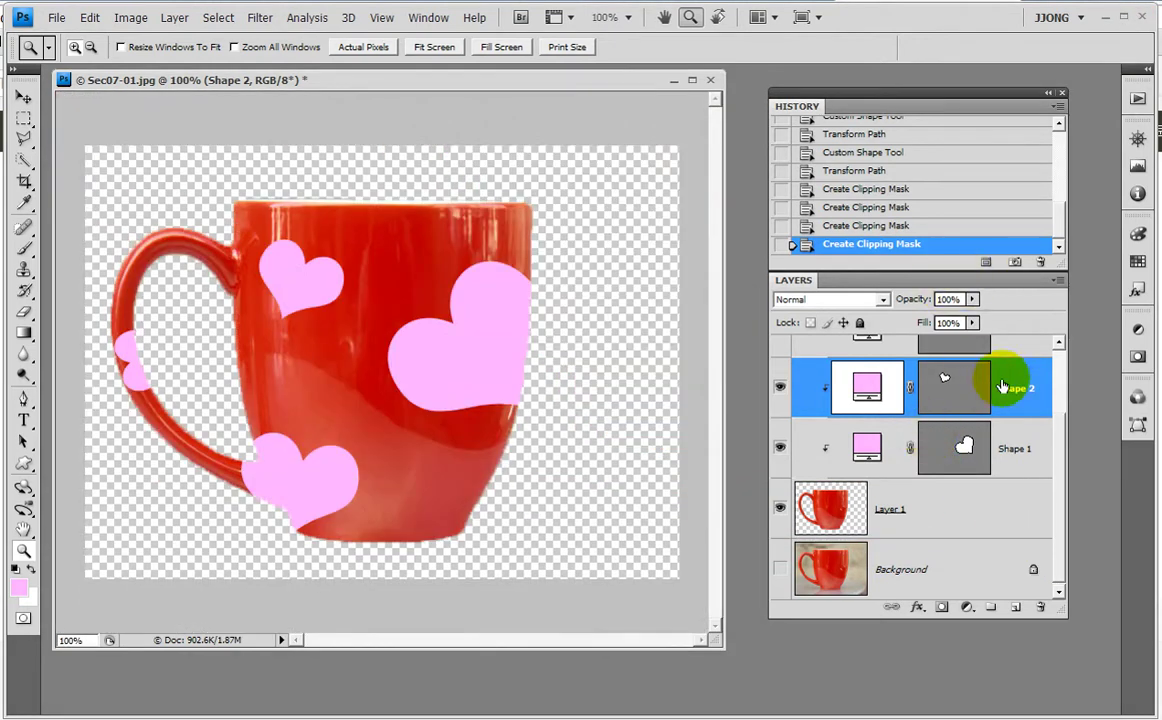
scroll(910, 350, up, 2)
- Set the Shape 4 heart layer's blend mode to Overlay
click(1006, 352)
click(855, 299)
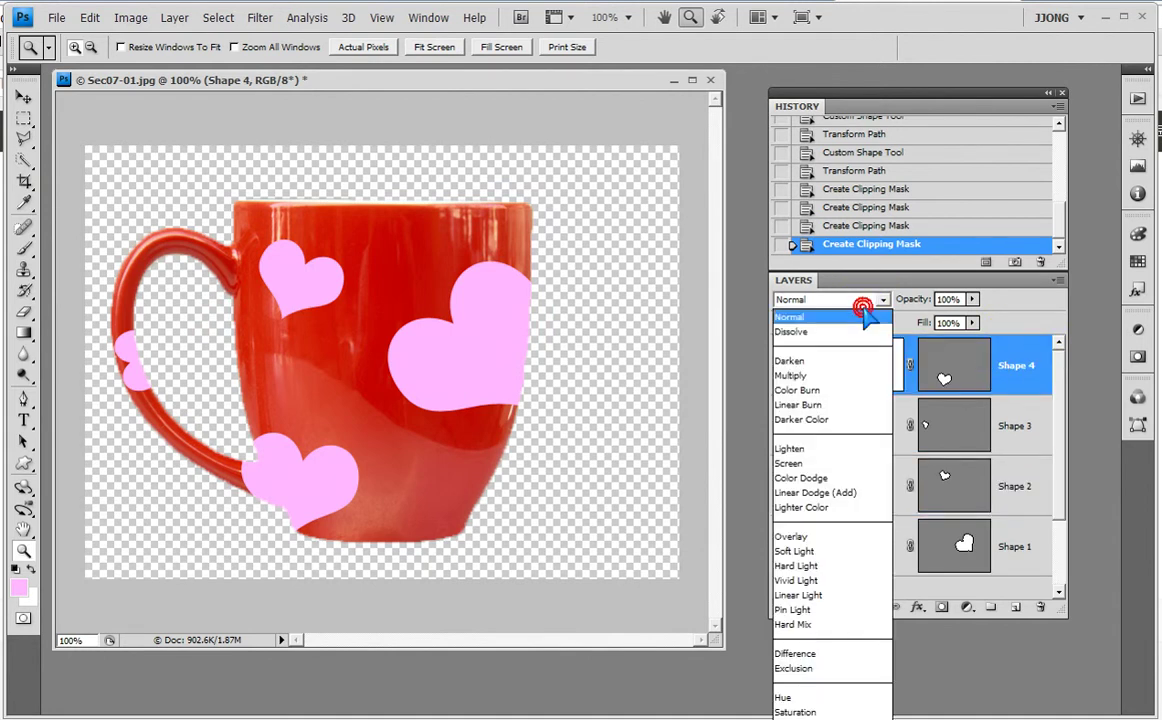
click(810, 537)
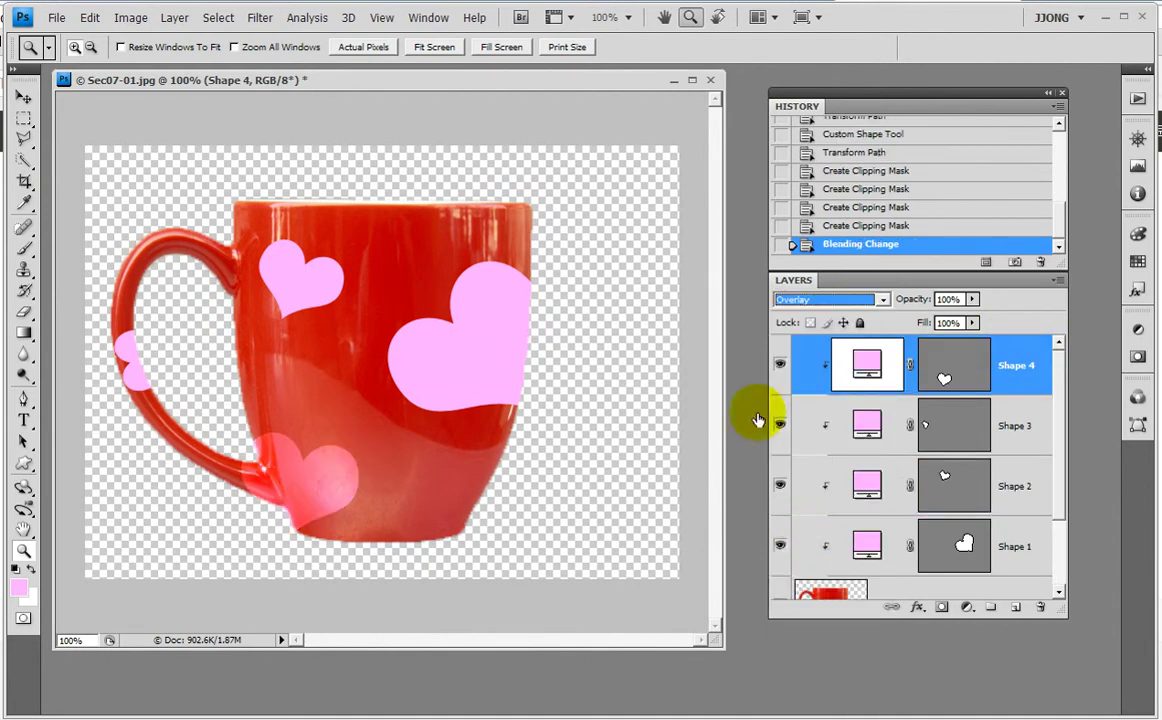
- Compare with Shape 4, then set the Shape 3 heart layer's blend mode to Overlay
click(1005, 416)
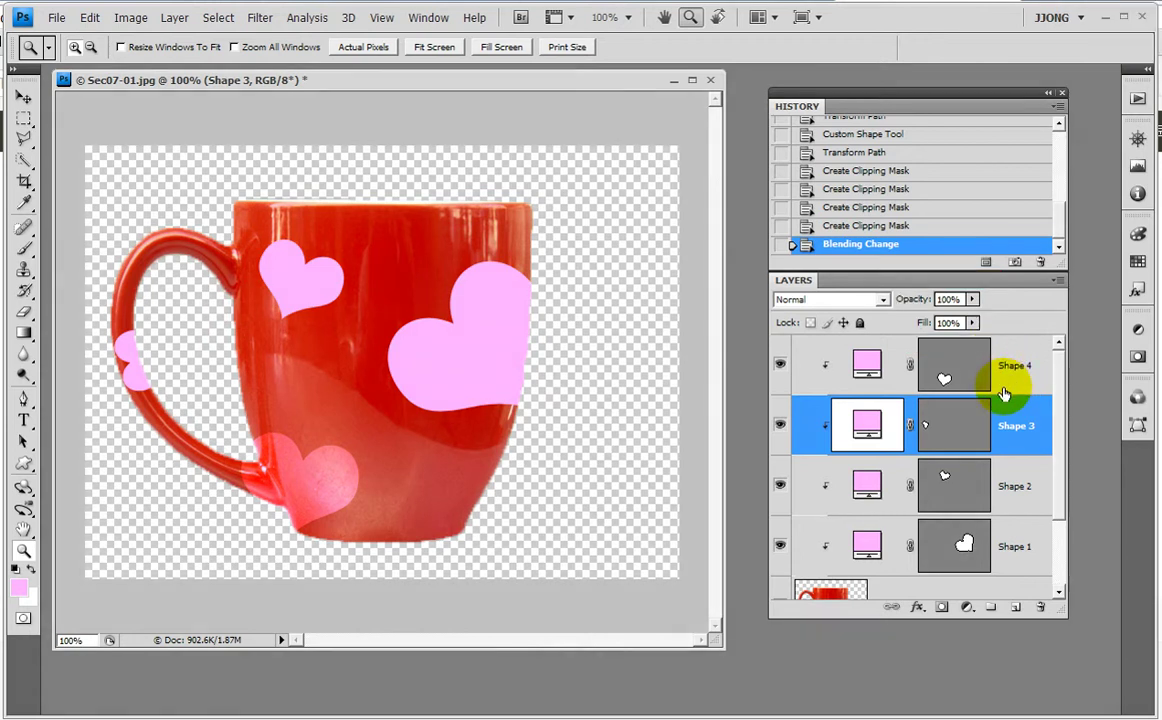
click(1030, 367)
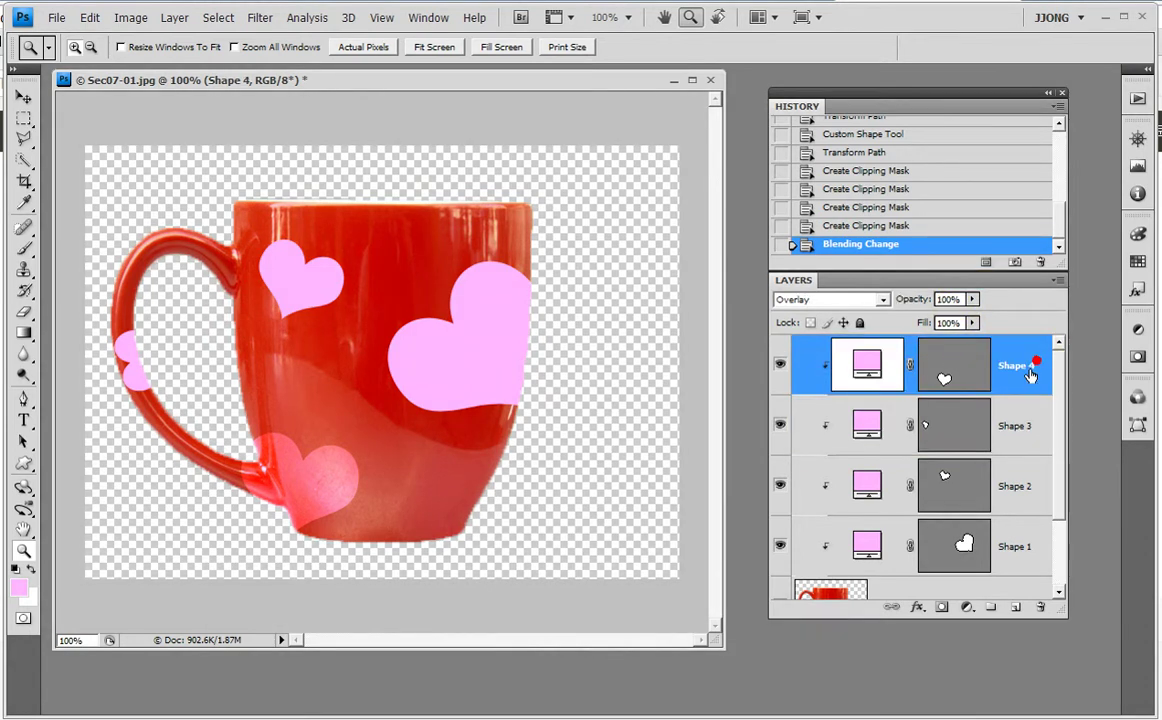
click(1015, 443)
click(812, 300)
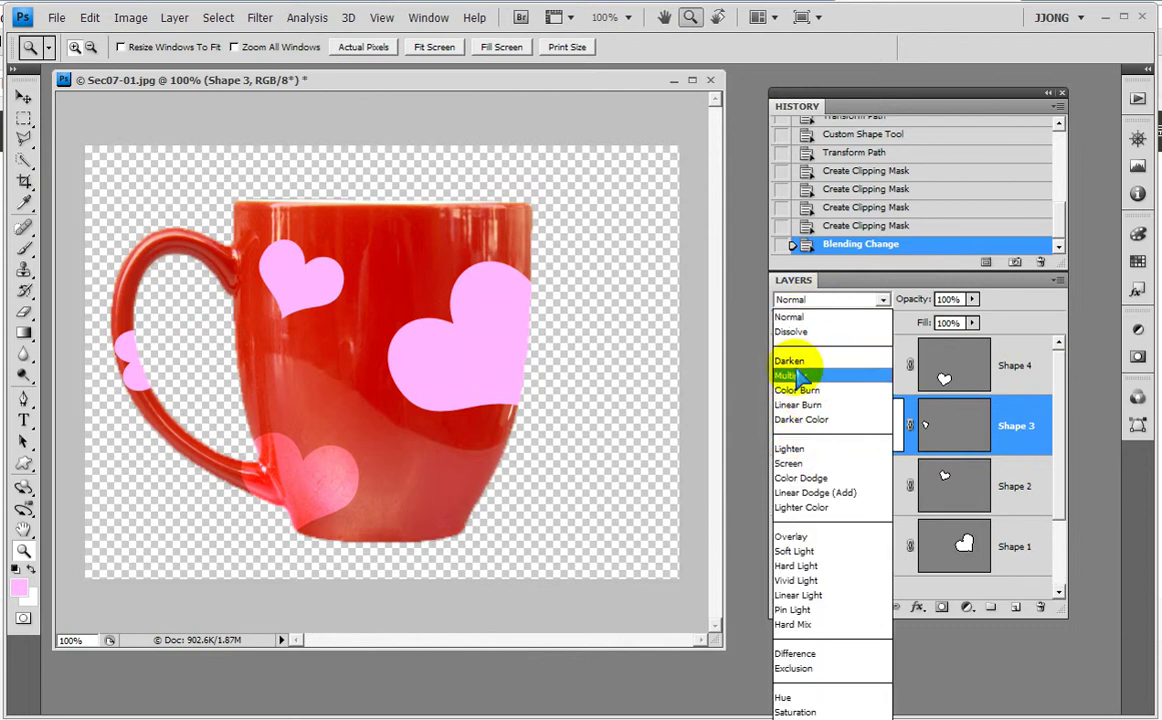
click(792, 537)
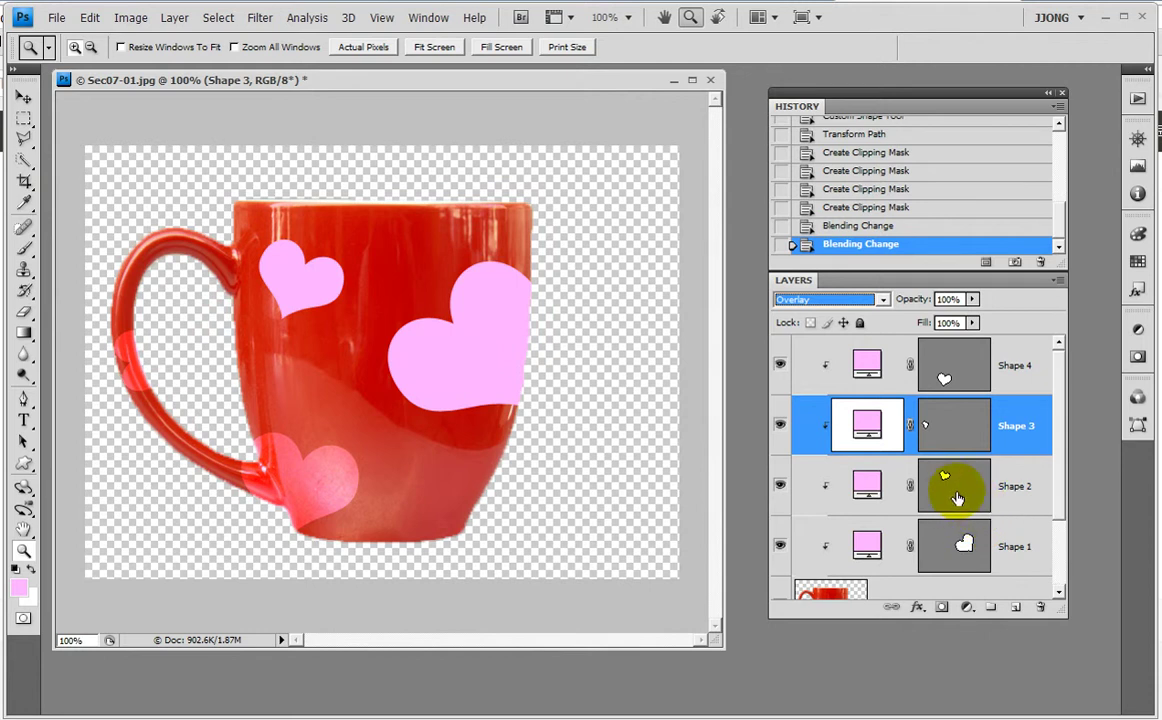
- Scroll and drag over the layer stack to review the blended hearts, cancelling with Escape
scroll(950, 480, down, 2)
scroll(812, 443, up, 1)
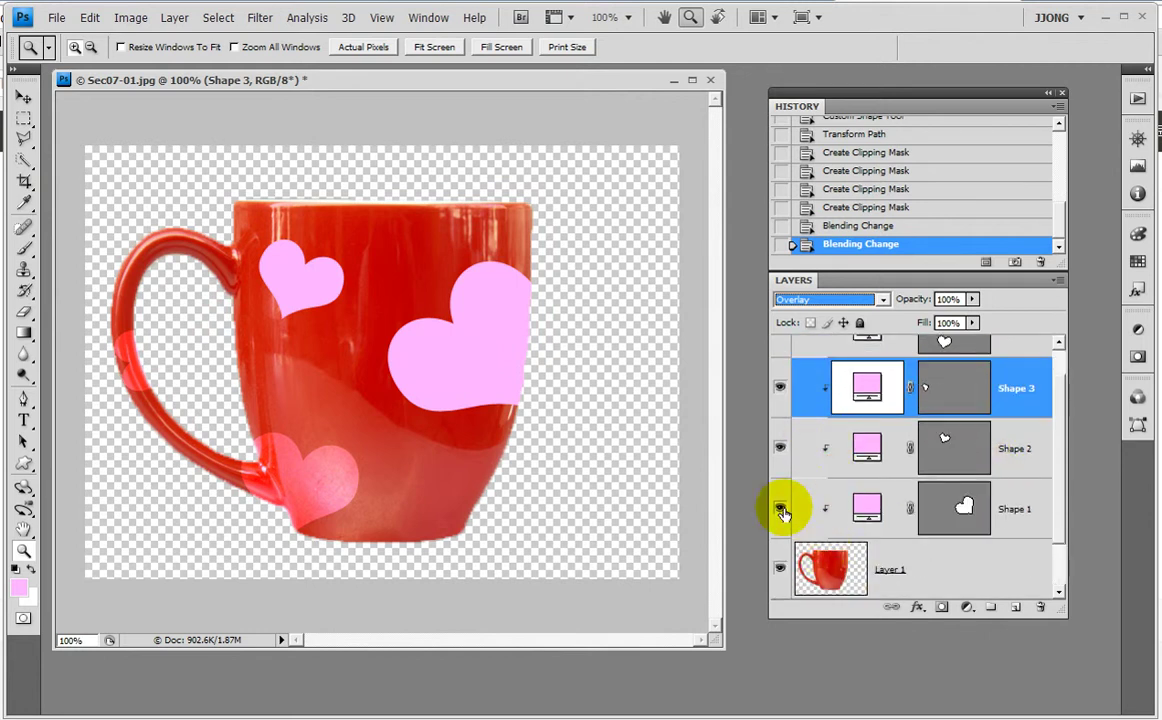
drag(783, 485, 1040, 540)
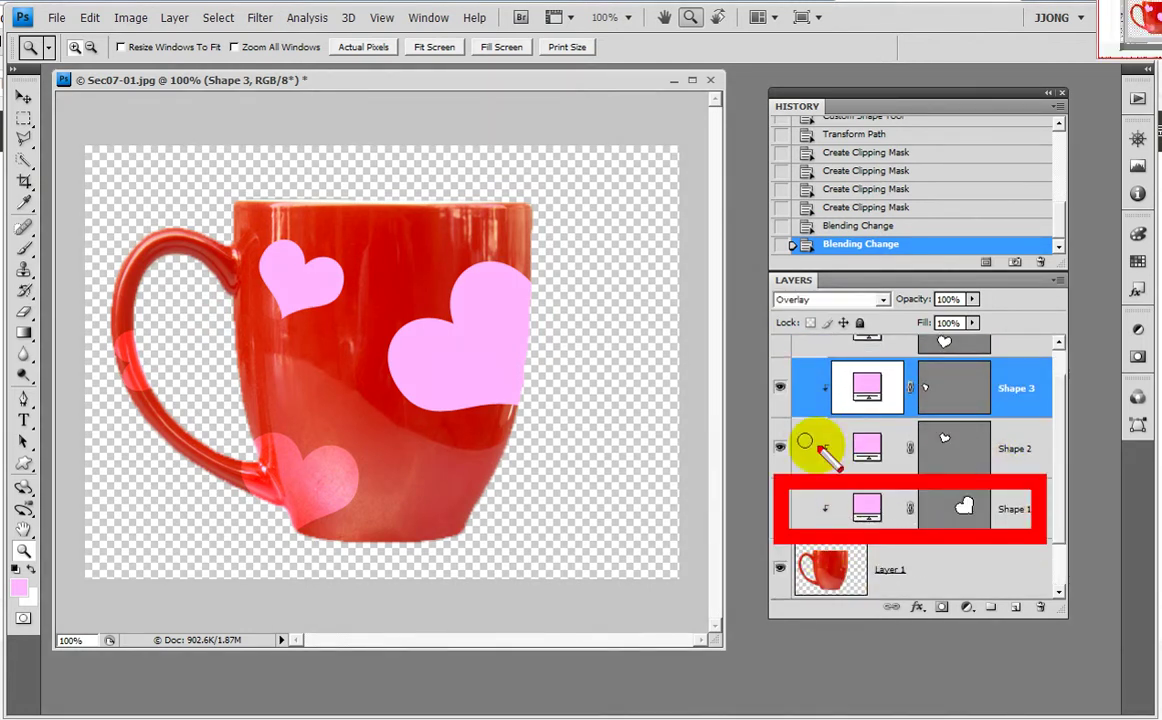
mouse_move(785, 420)
mouse_down()
mouse_move(1020, 452)
mouse_move(1052, 482)
mouse_up()
drag(778, 345, 1078, 410)
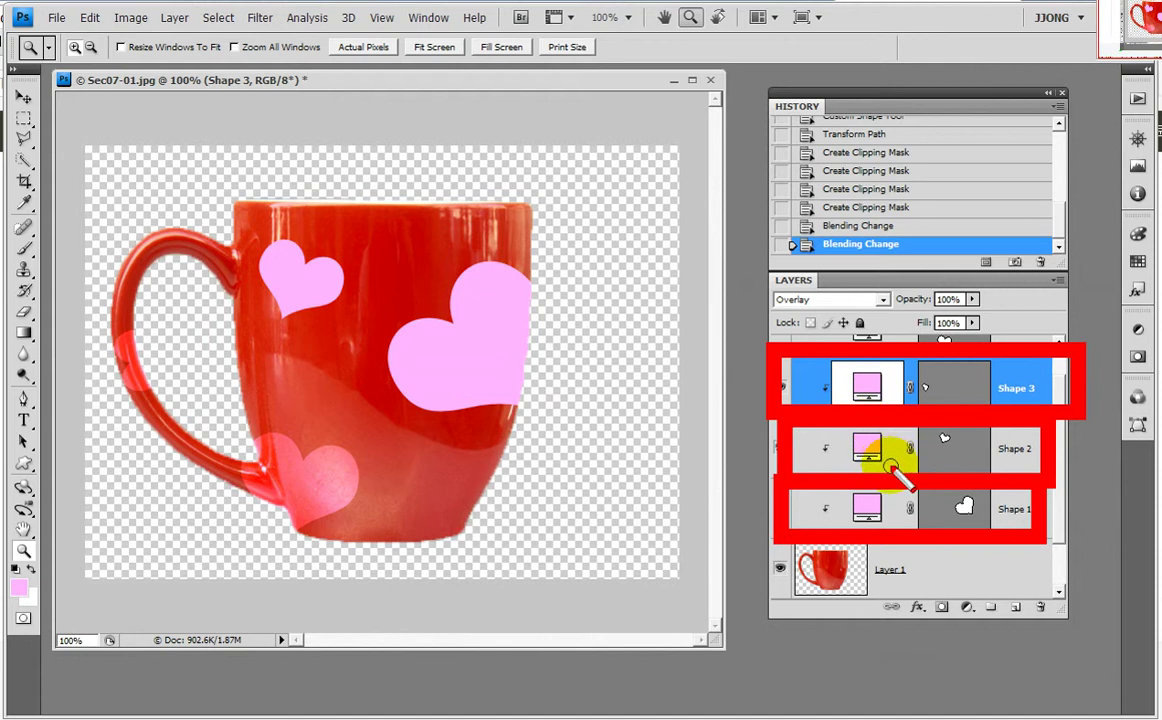
key(Escape)
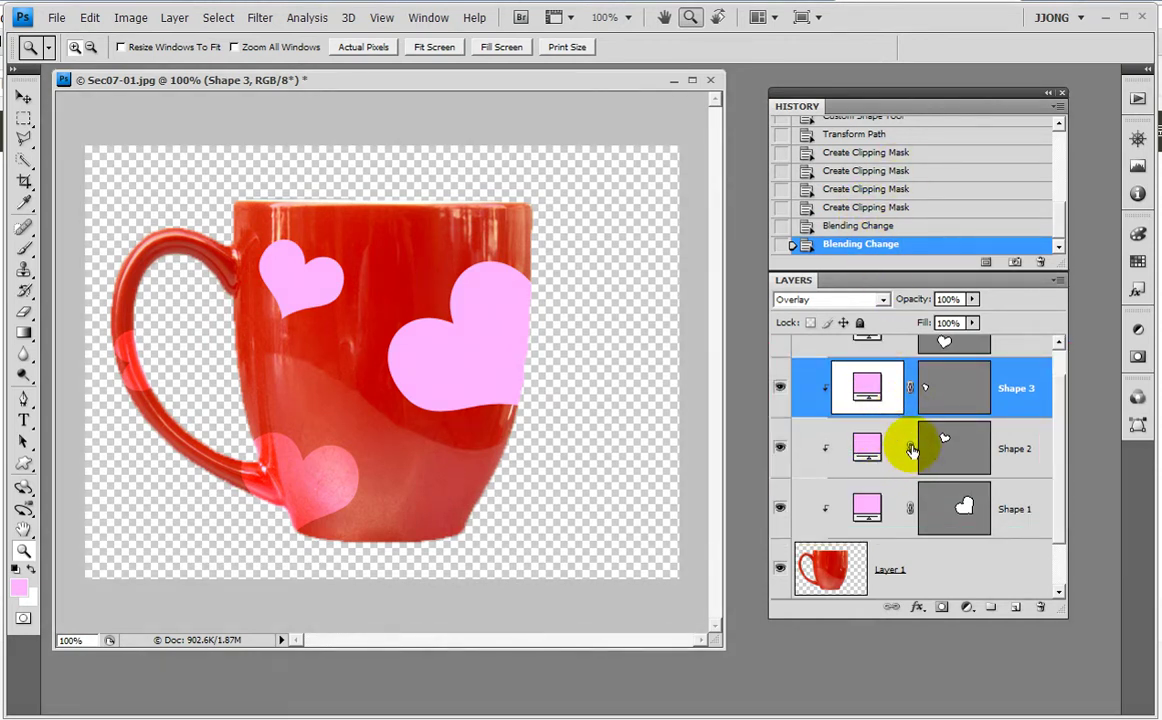
scroll(952, 395, up, 1)
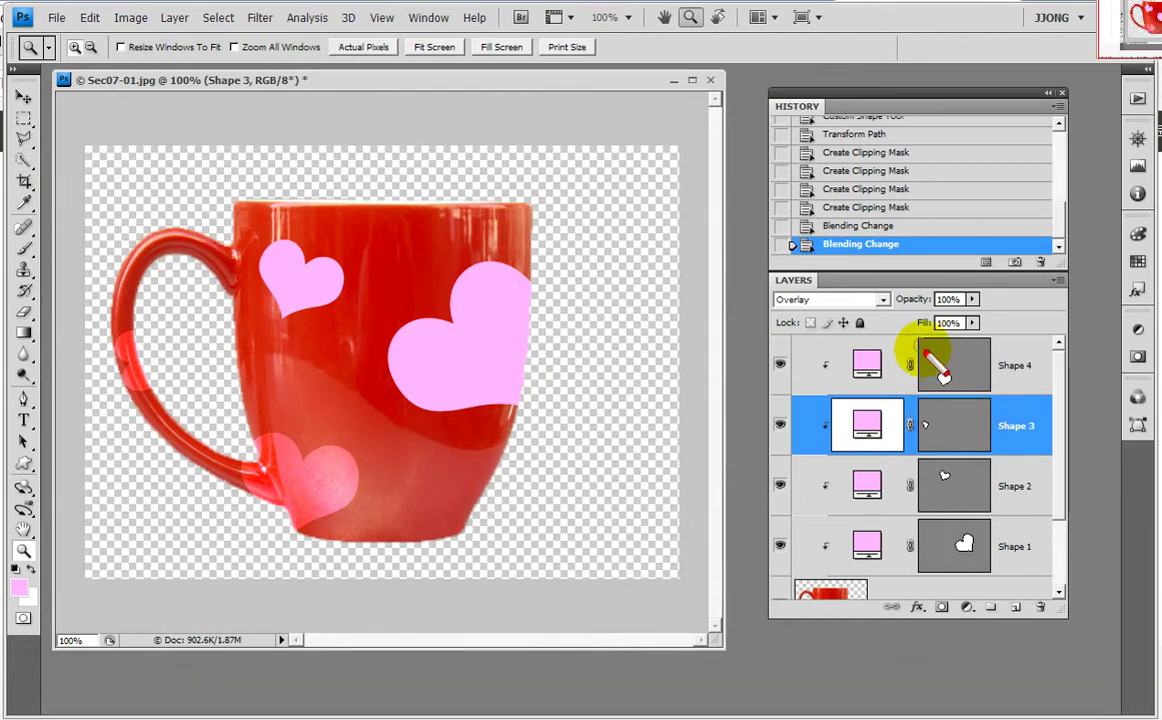
drag(908, 320, 1005, 590)
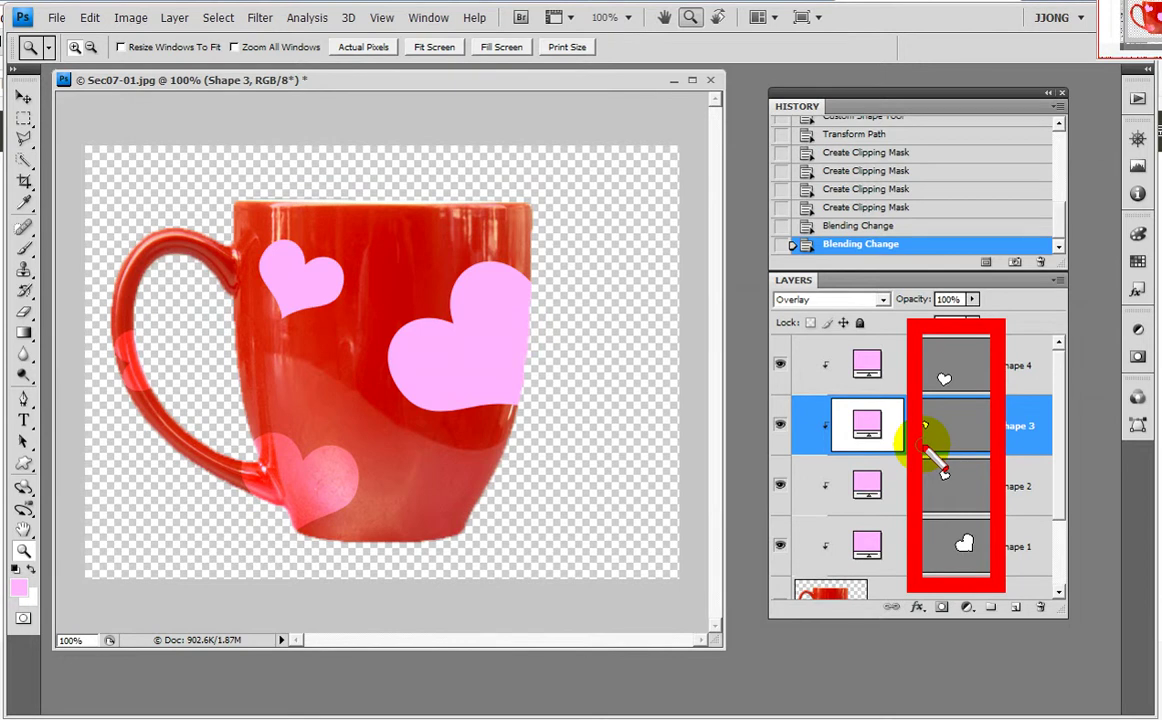
key(Escape)
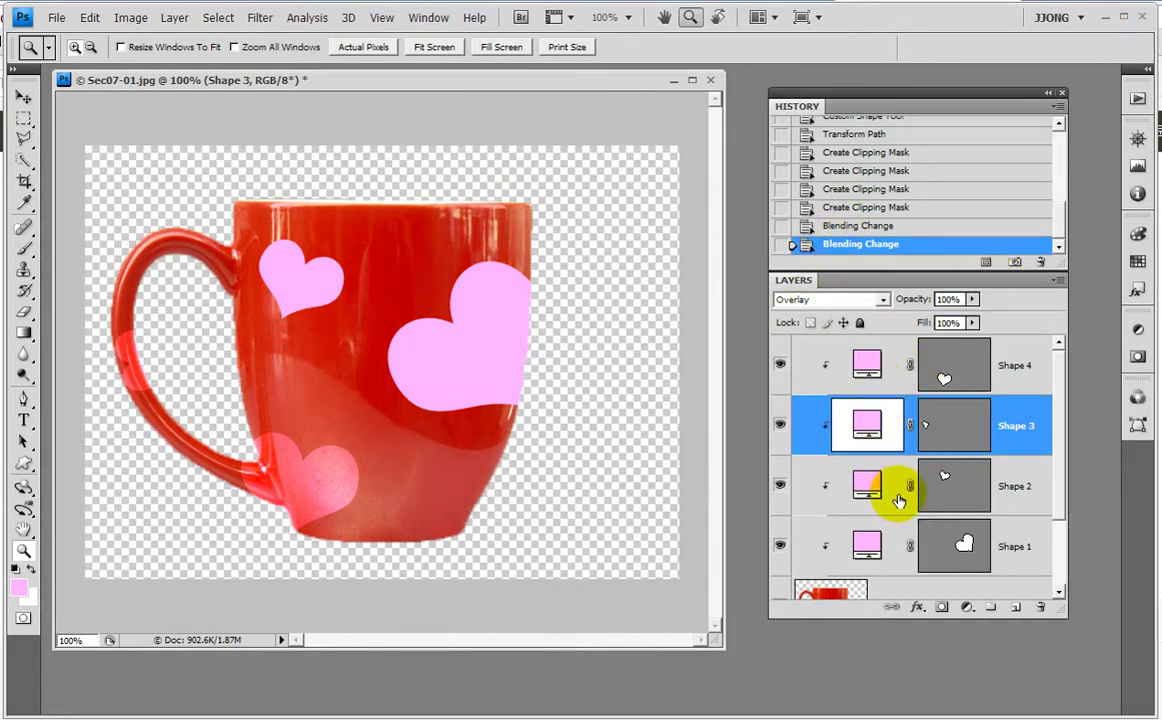
- Set the Shape 2 heart layer's blend mode to Soft Light
click(1000, 484)
click(815, 299)
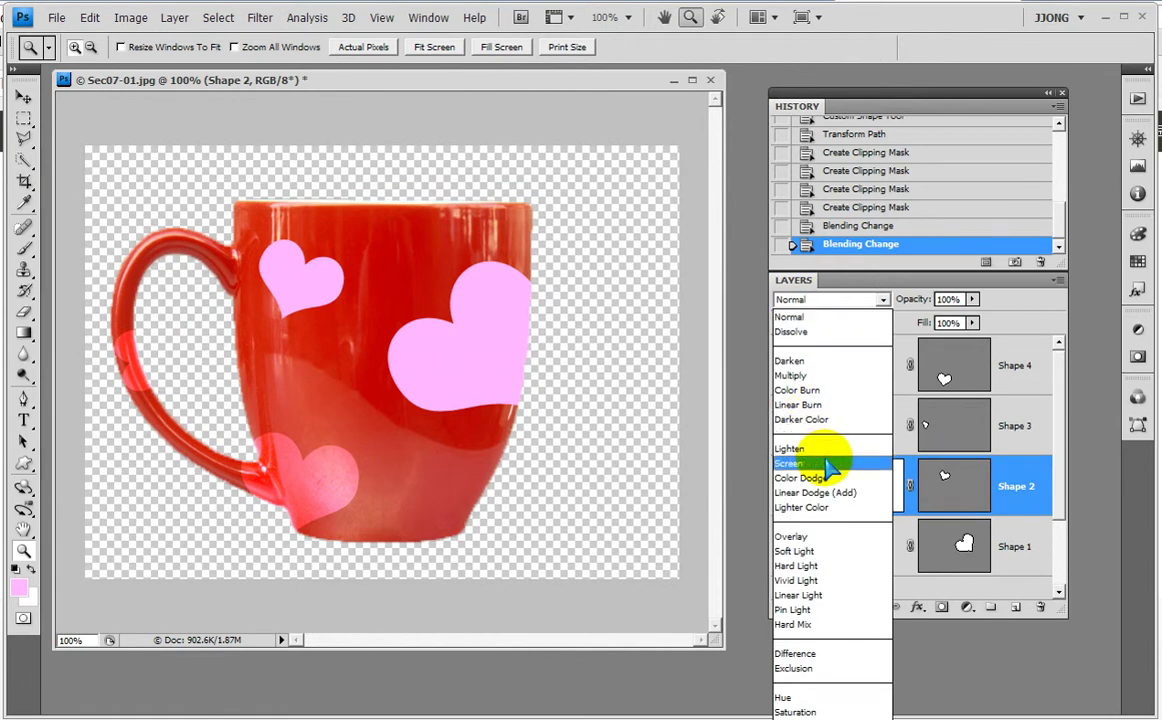
click(805, 551)
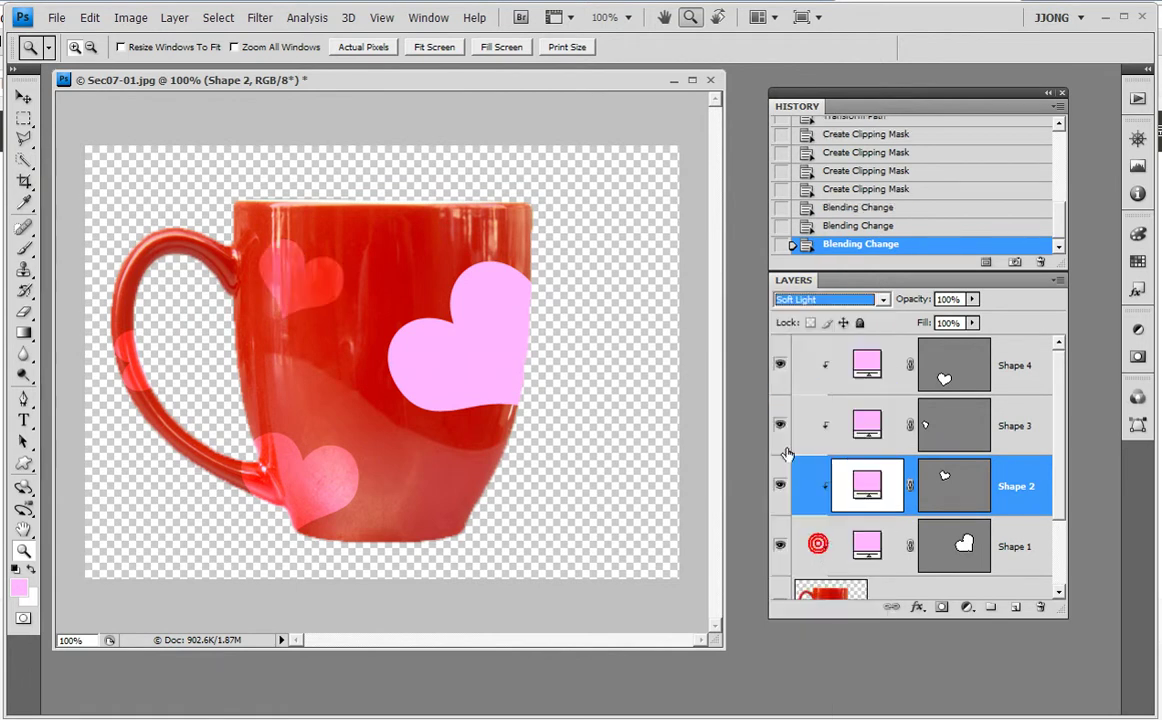
- Set the large Shape 1 heart layer's blend mode to Overlay
click(1005, 546)
click(812, 299)
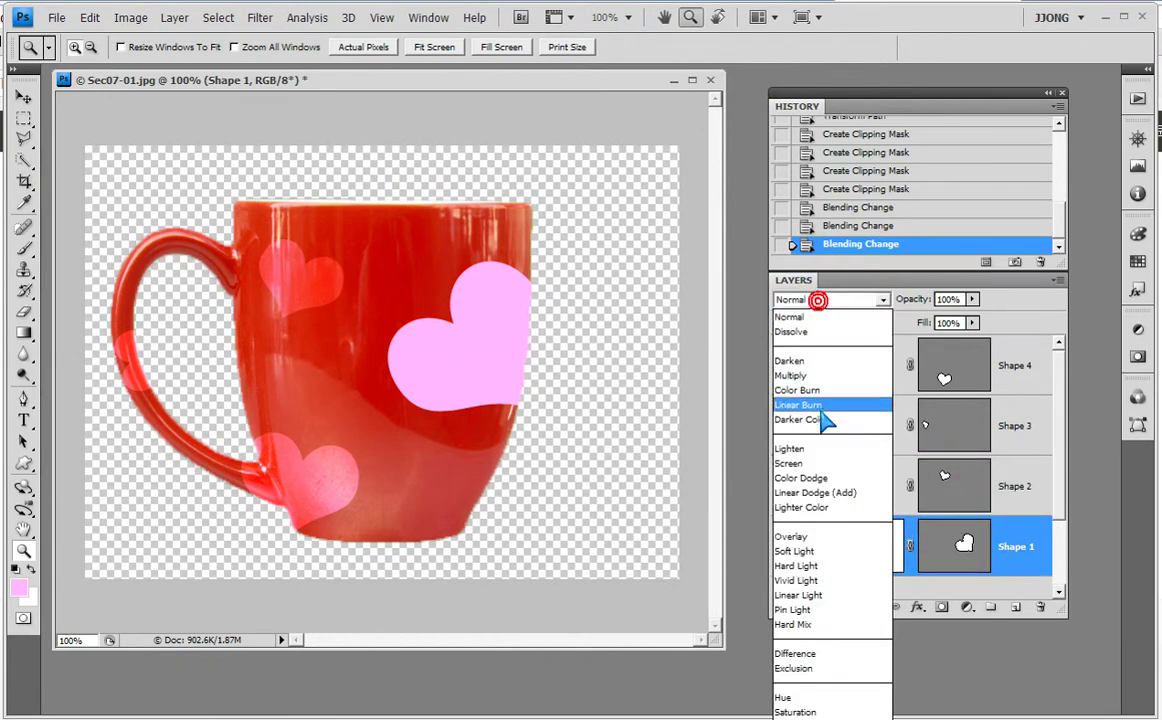
click(808, 537)
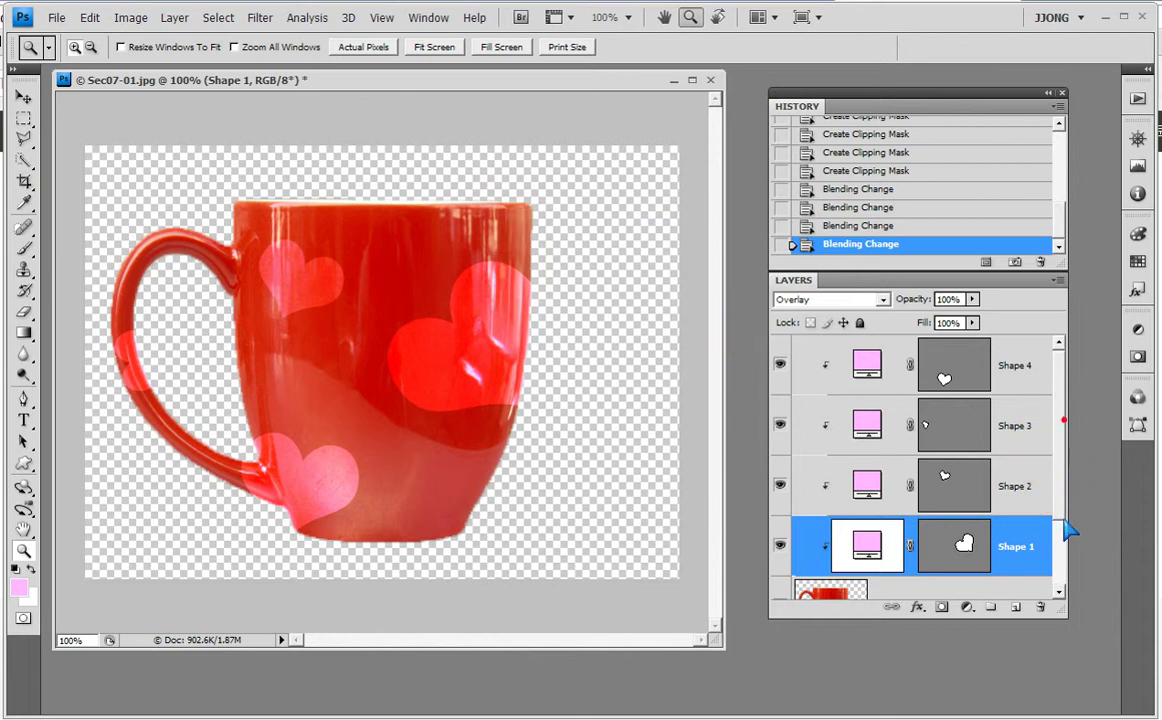
- Make the Background photo layer visible again and zoom out to 66.7%
scroll(960, 460, down, 2)
click(779, 568)
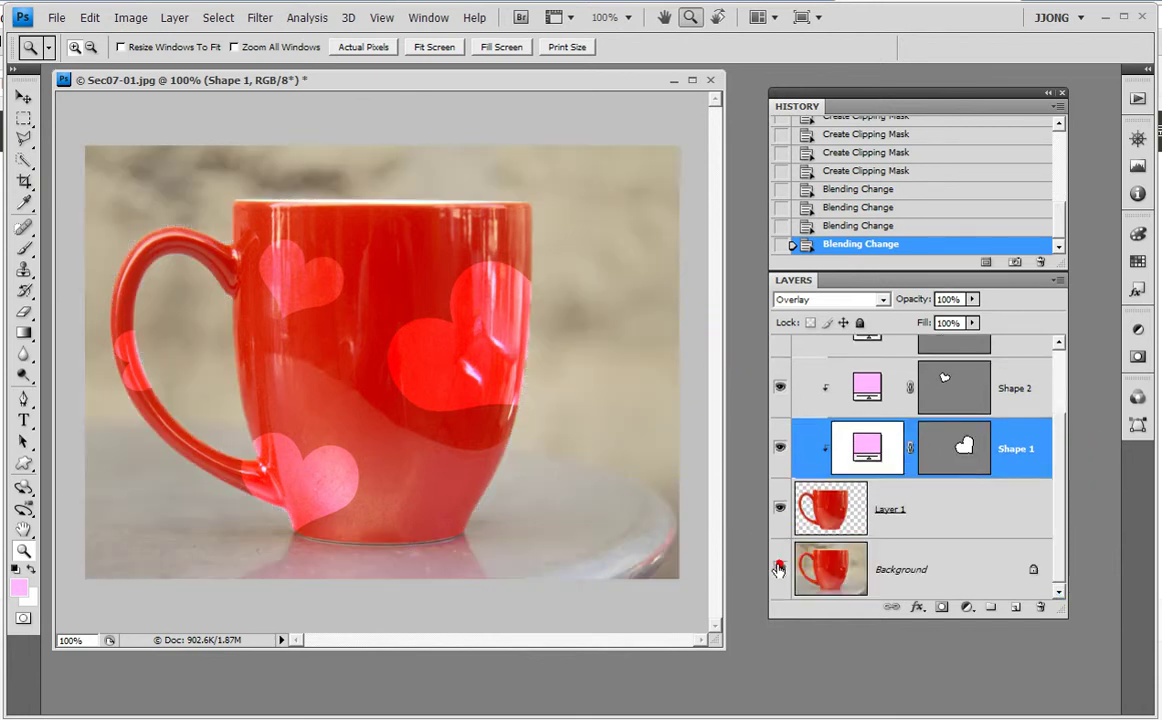
alt+click(548, 427)
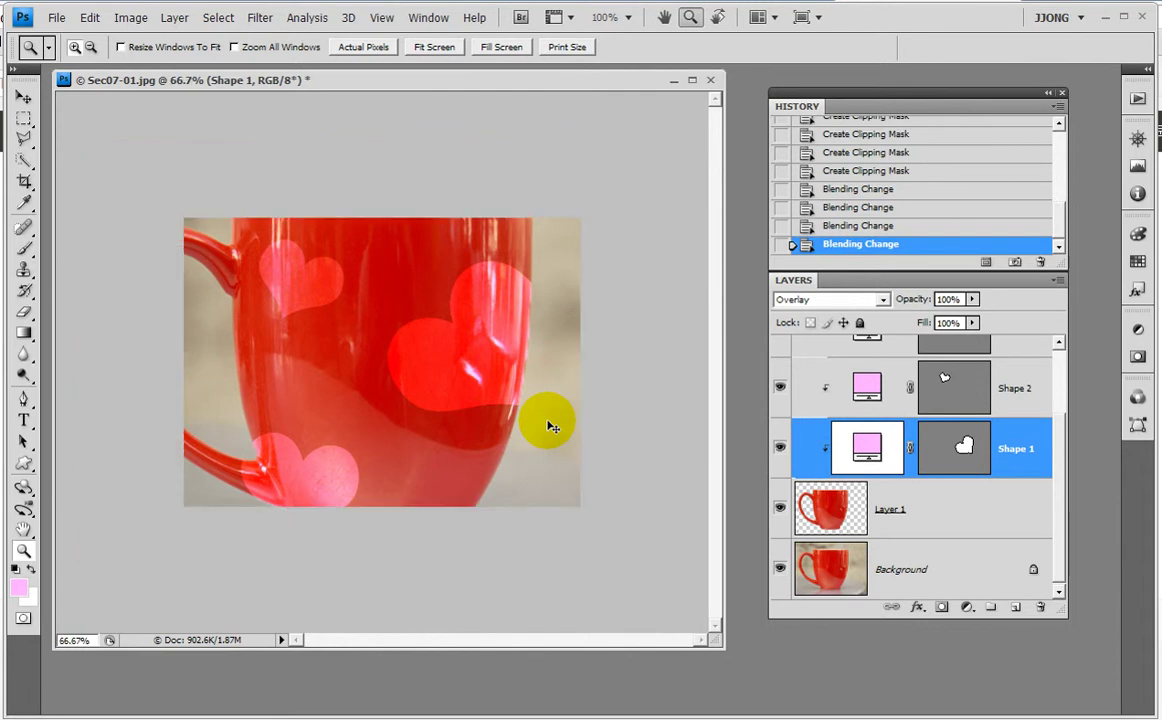
click(493, 168)
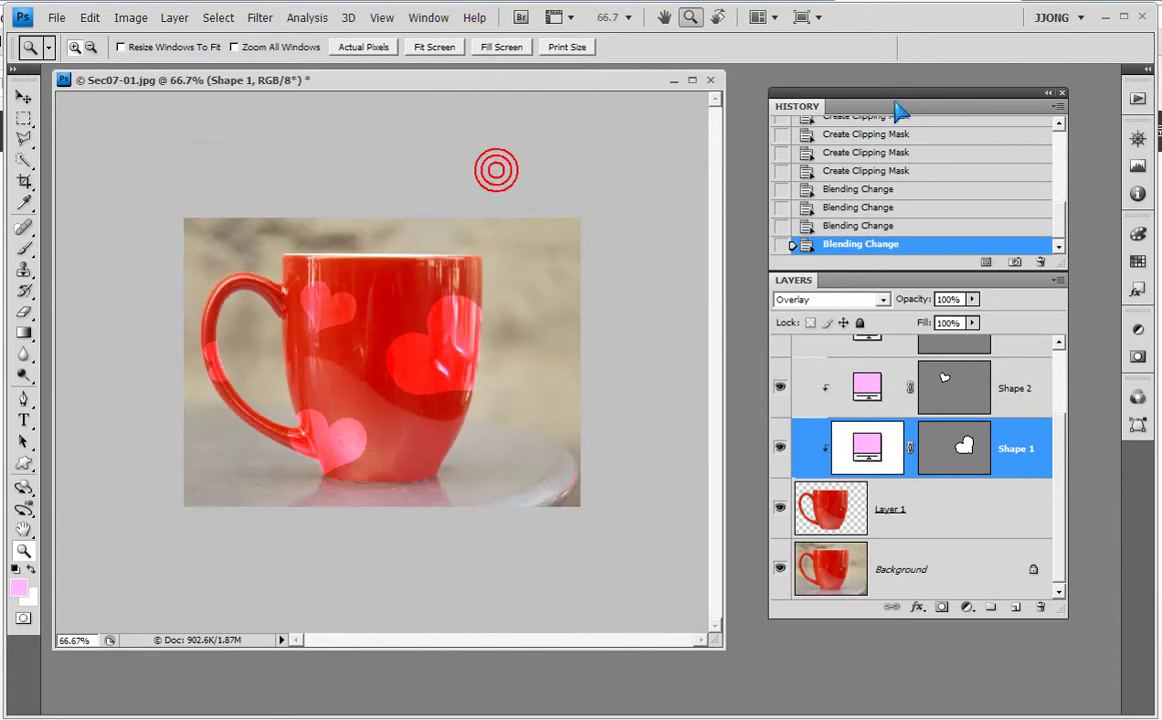